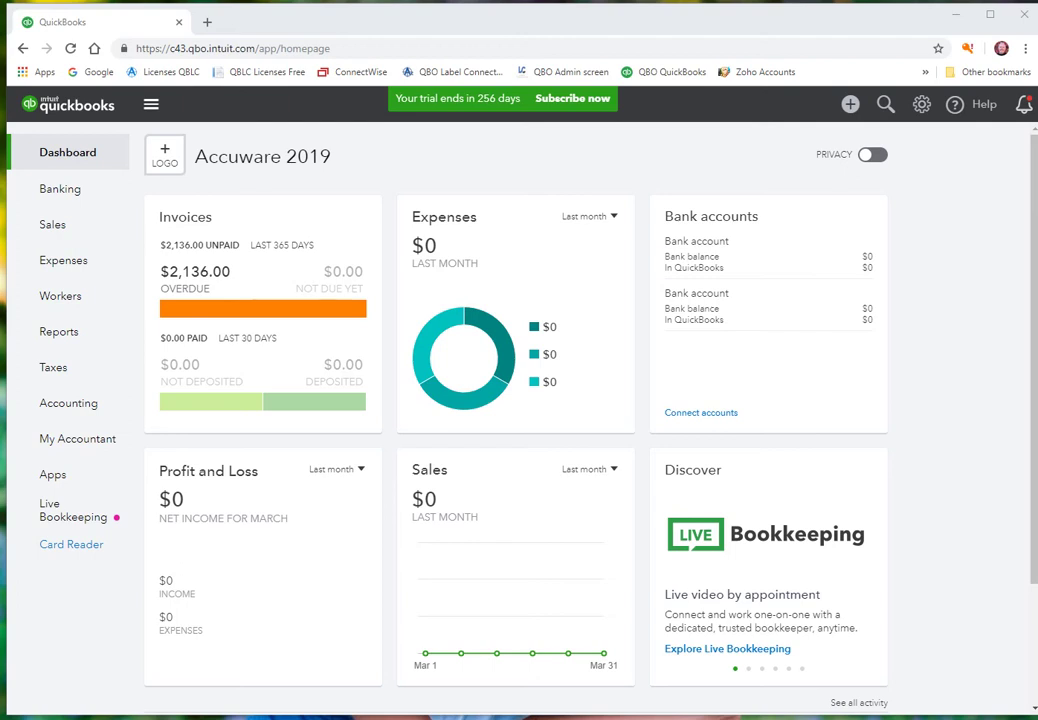
# Go from the QuickBooks Online dashboard to the Apps section's Find Apps page.
pyautogui.click(729, 380)
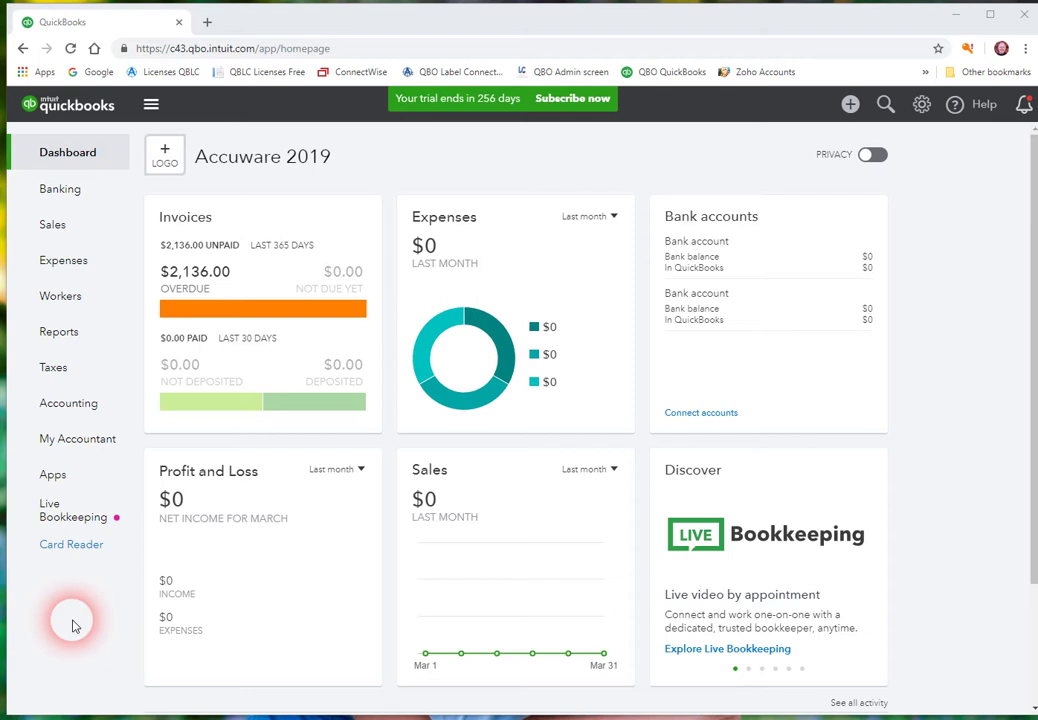
pyautogui.click(55, 474)
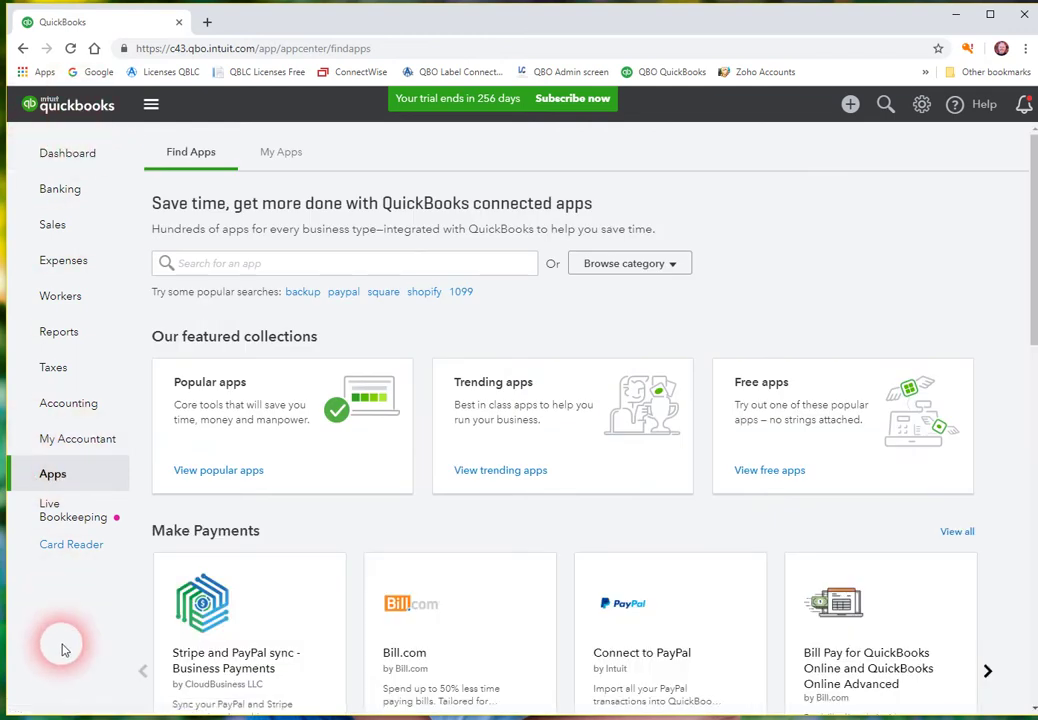
# Search apps for 'Labels', choose Label Connector and authorize it to share QuickBooks data.
pyautogui.click(230, 275)
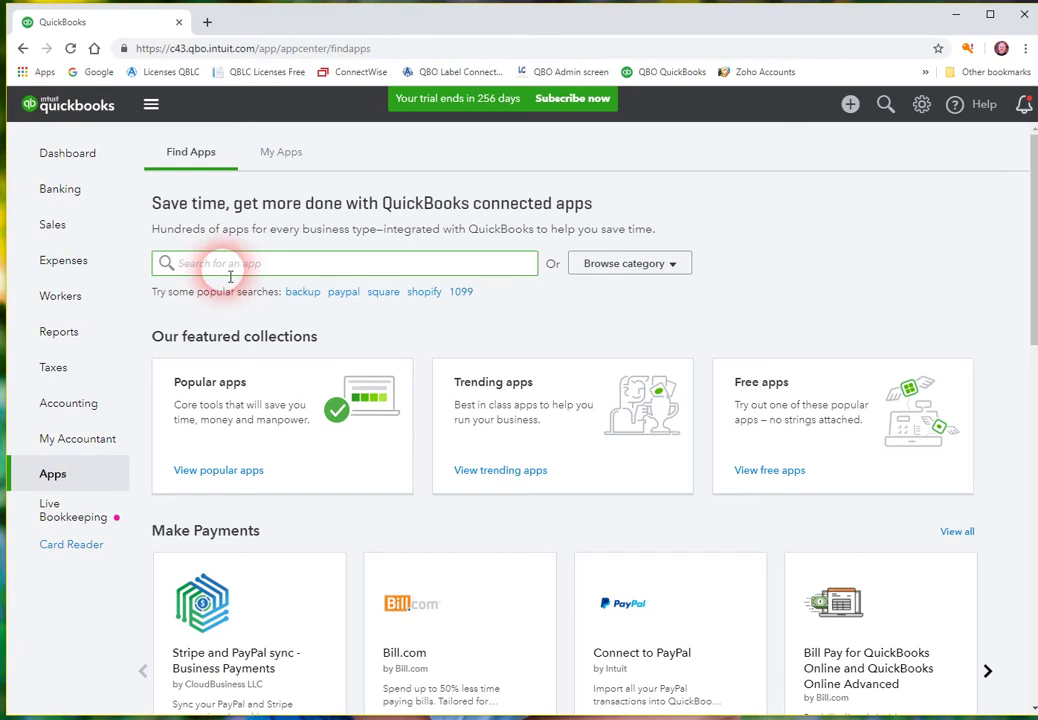
pyautogui.write('Labels')
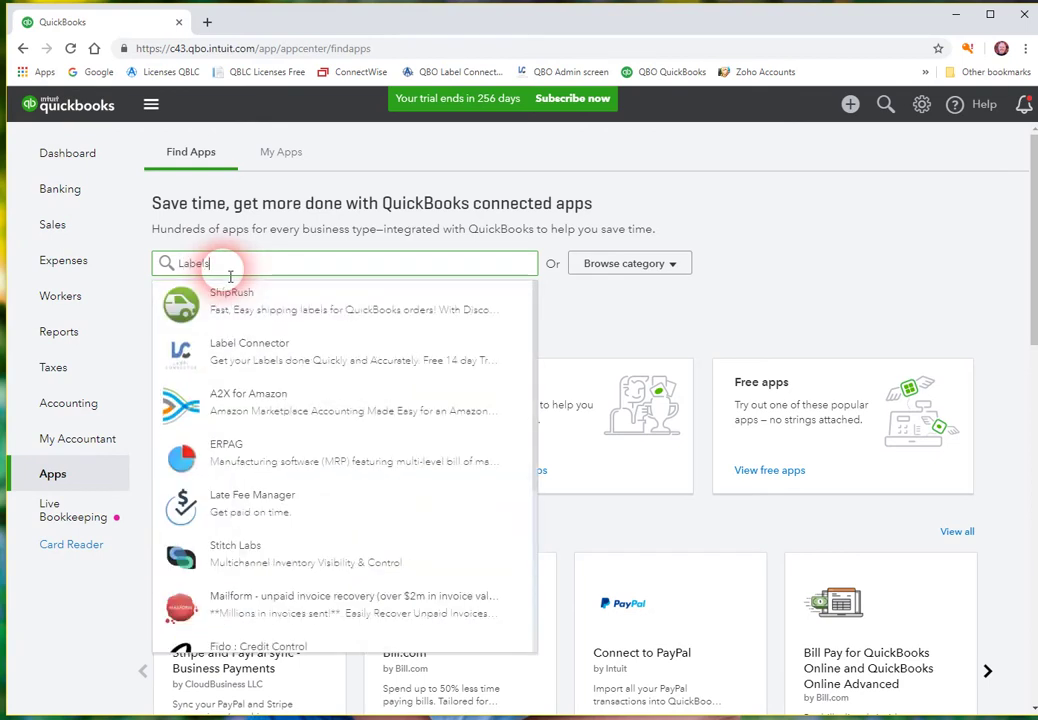
pyautogui.press('Return')
pyautogui.click(218, 432)
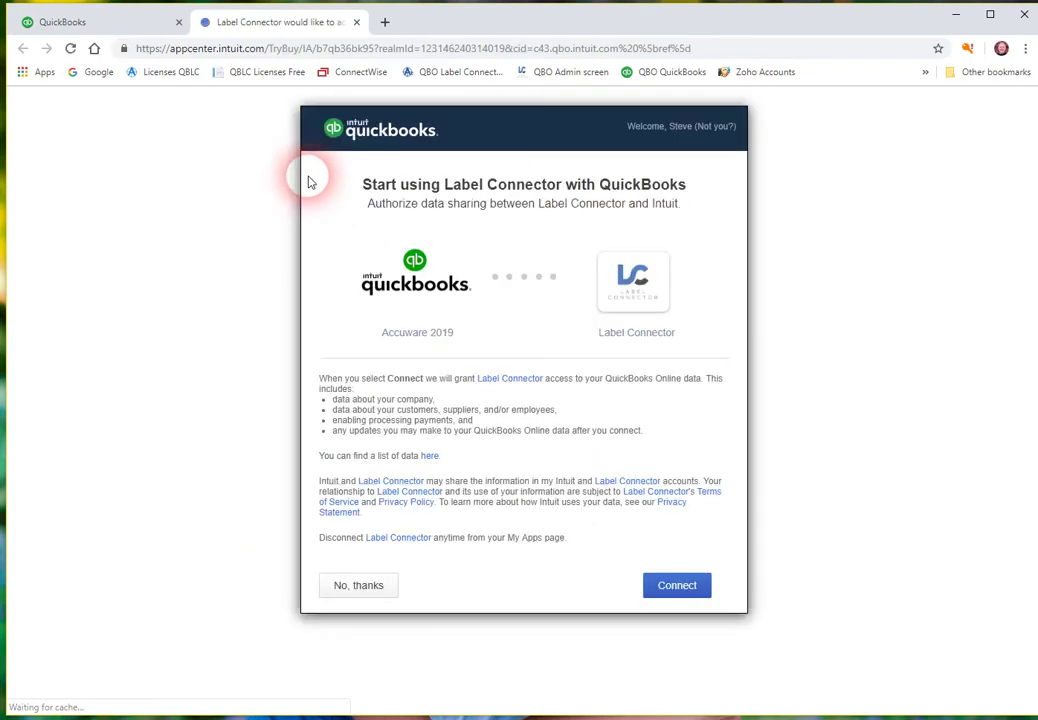
pyautogui.click(678, 586)
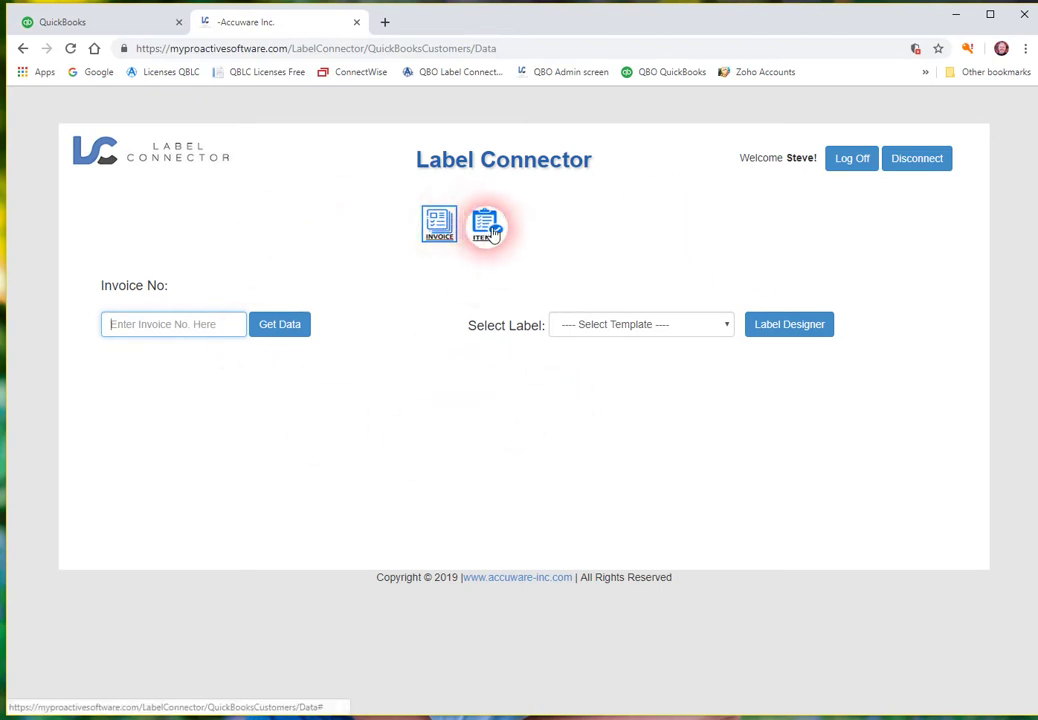
# Switch to item lookup and load all items into the Item Details table.
pyautogui.click(488, 229)
pyautogui.click(488, 229)
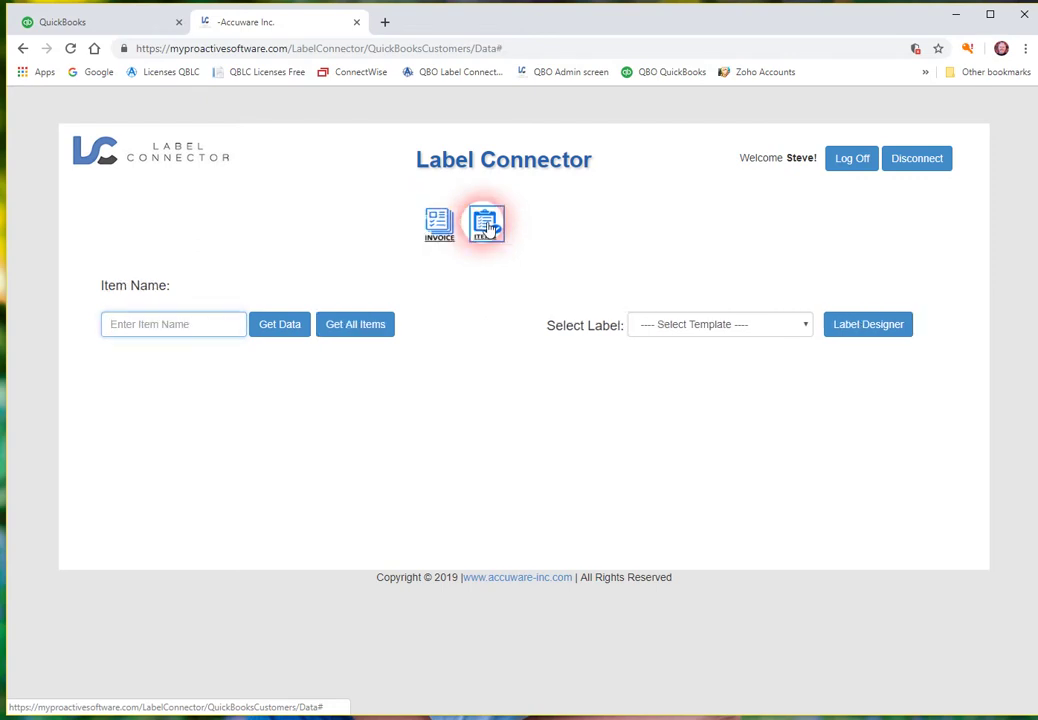
pyautogui.click(354, 327)
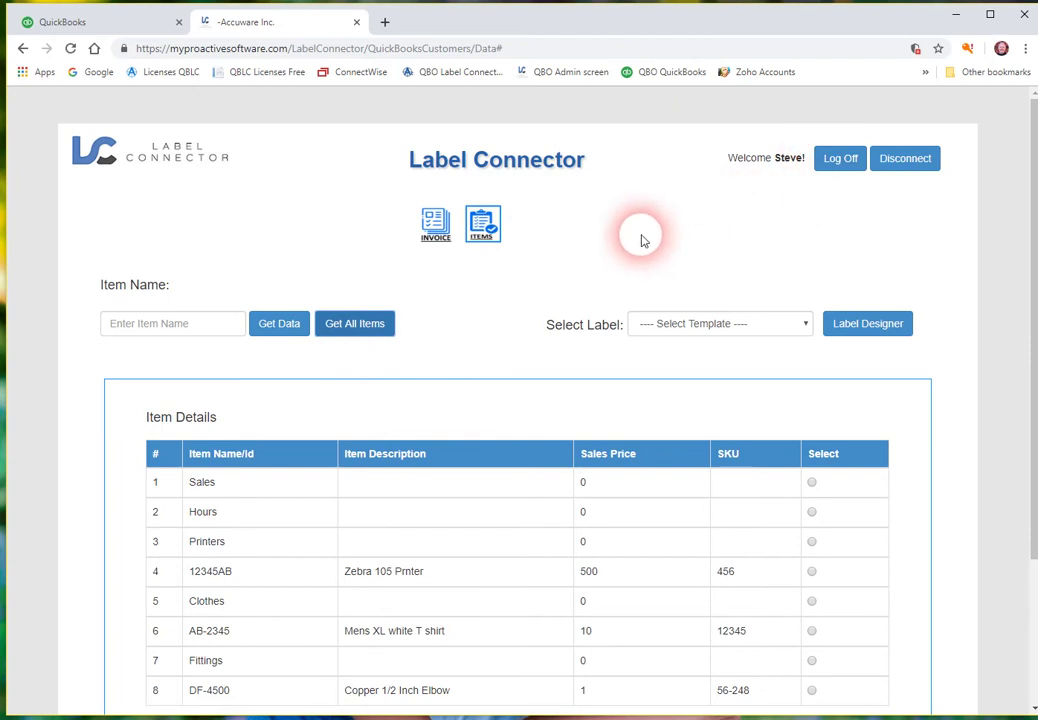
pyautogui.scroll(-3, 915, 495)
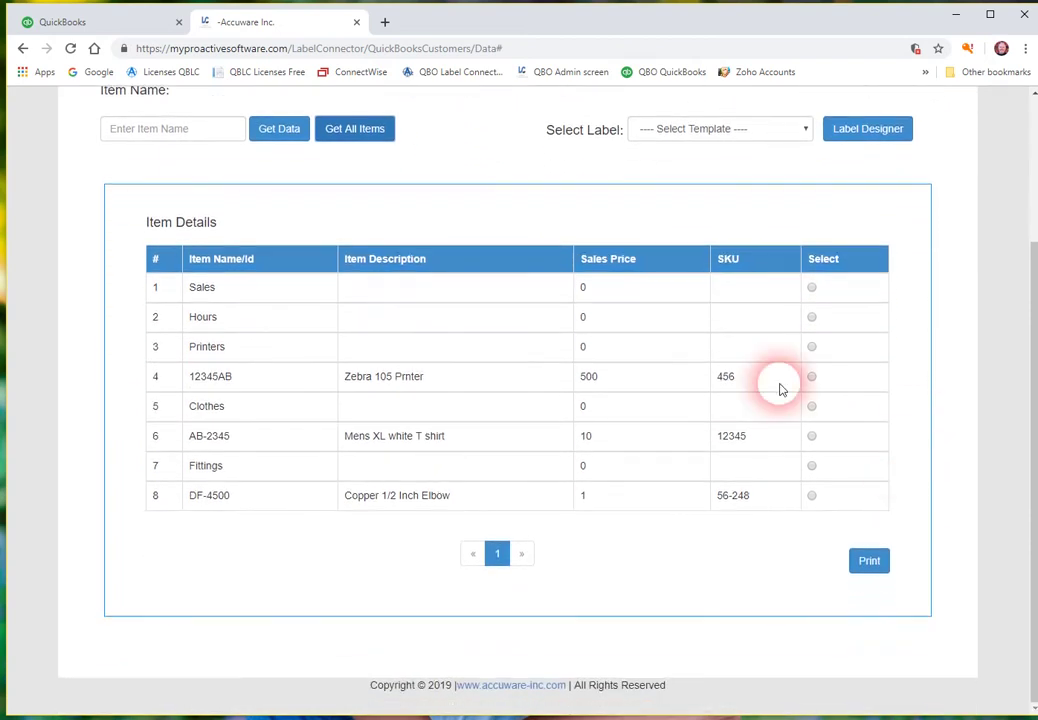
pyautogui.scroll(3, 394, 410)
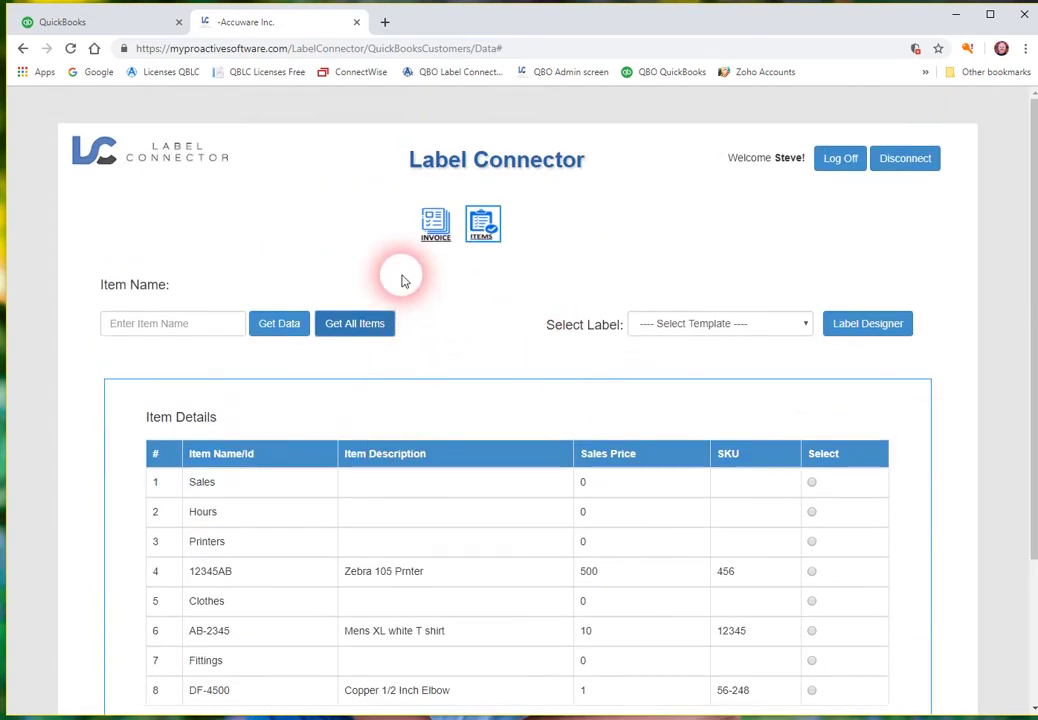
pyautogui.click(876, 330)
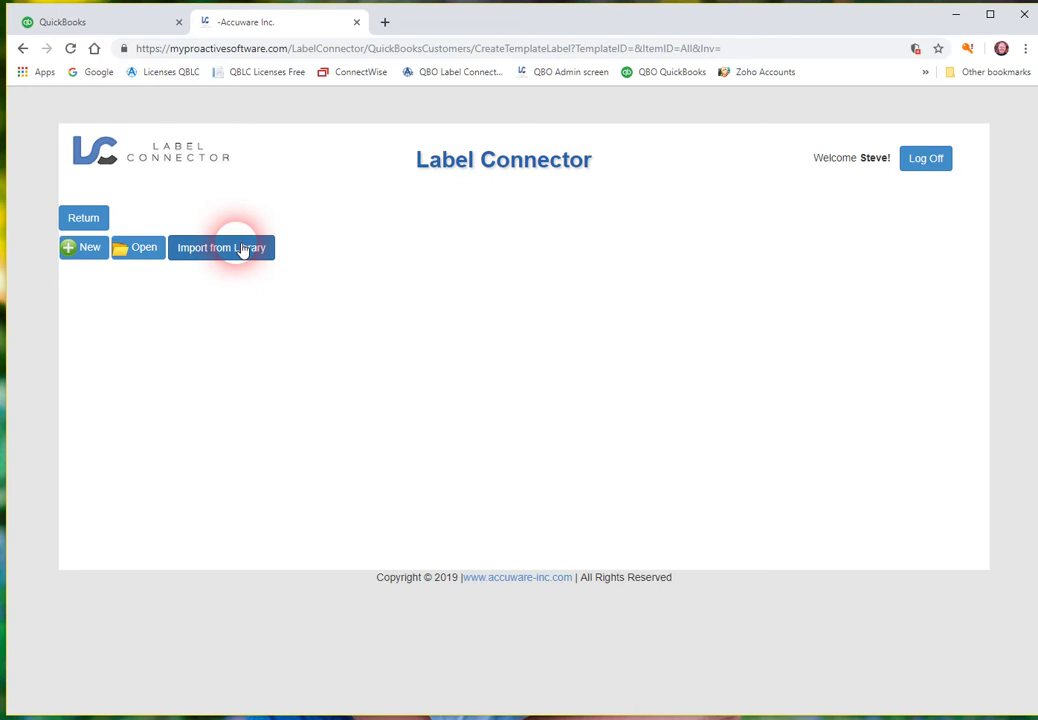
# Import the 4 x 3 Item Label template from the Label Connector library.
pyautogui.click(241, 250)
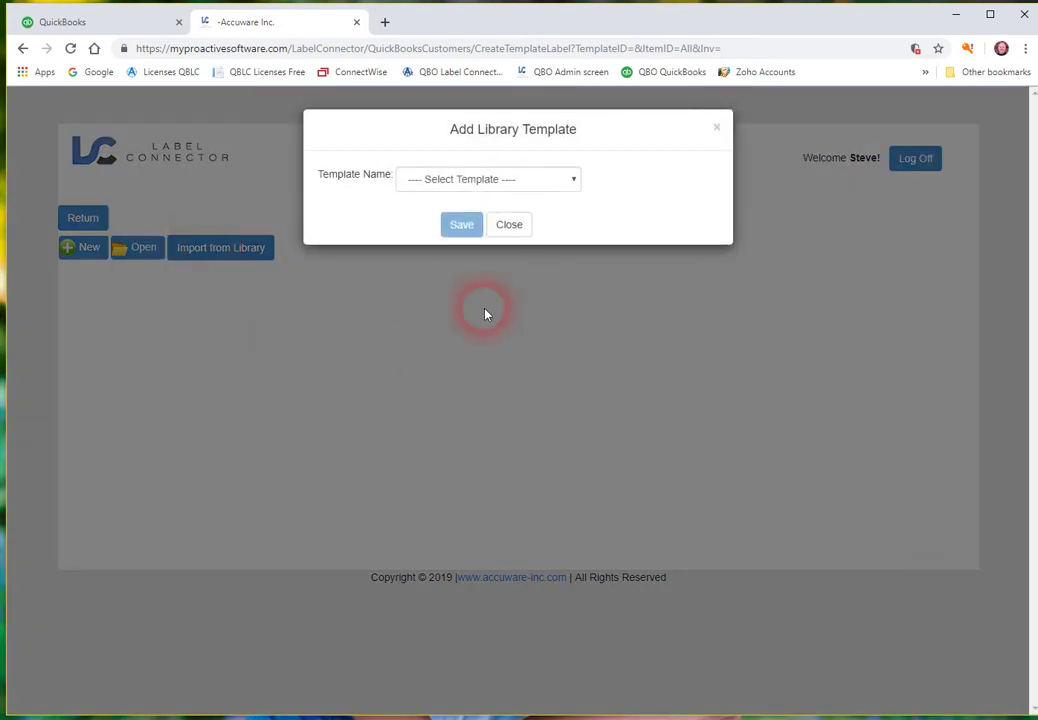
pyautogui.click(572, 182)
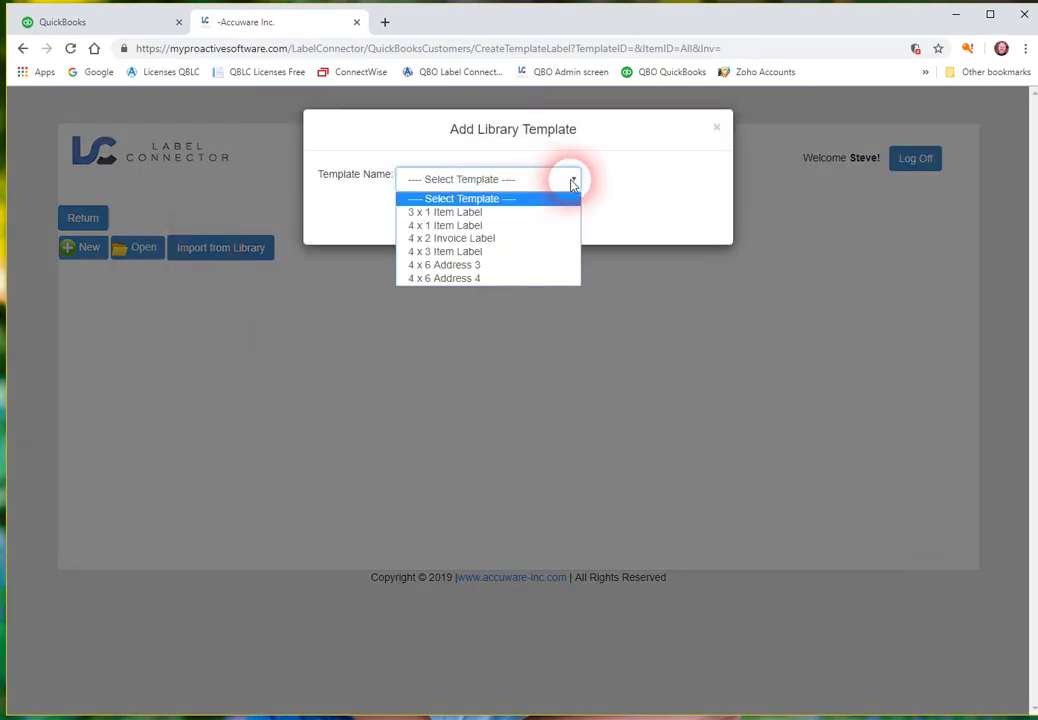
pyautogui.click(441, 252)
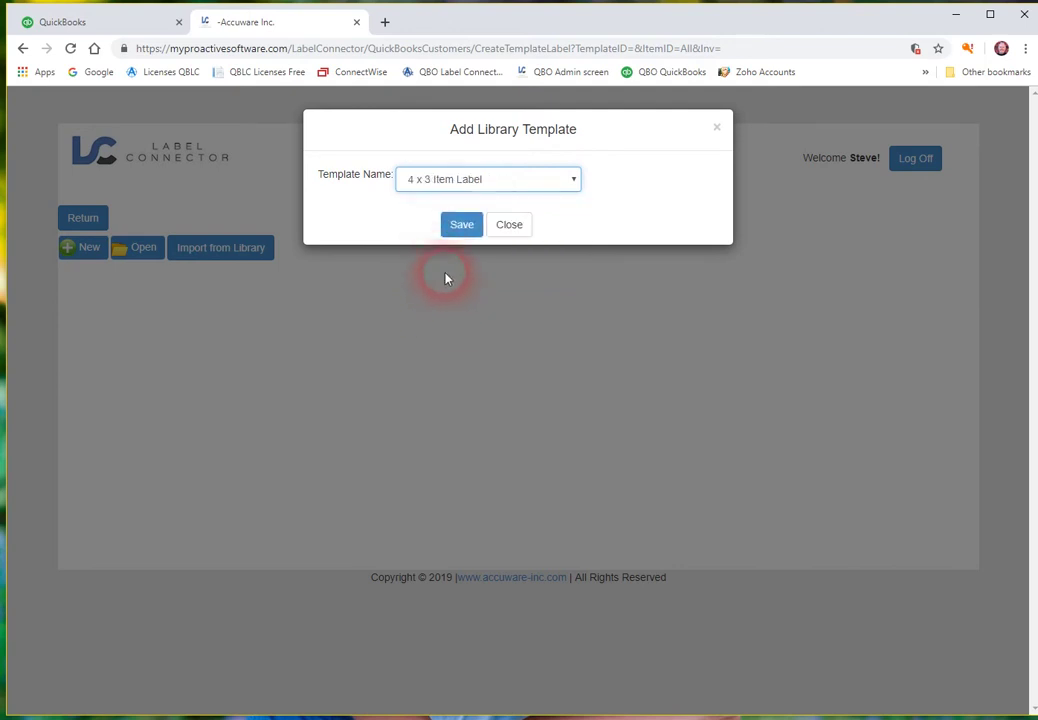
pyautogui.click(462, 228)
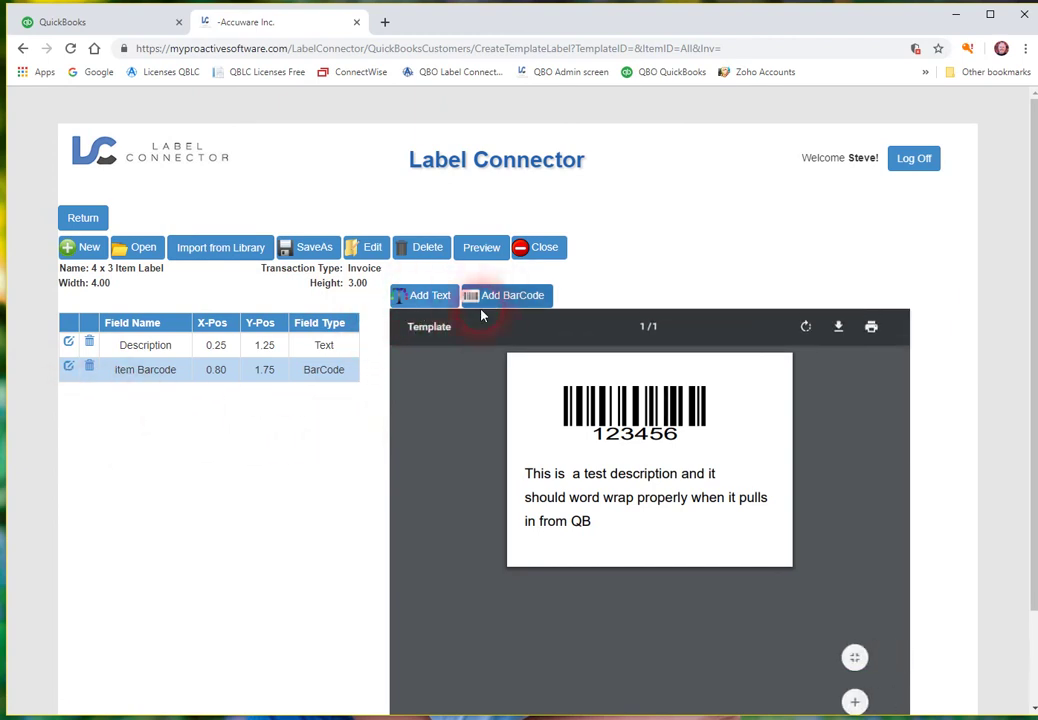
pyautogui.click(69, 343)
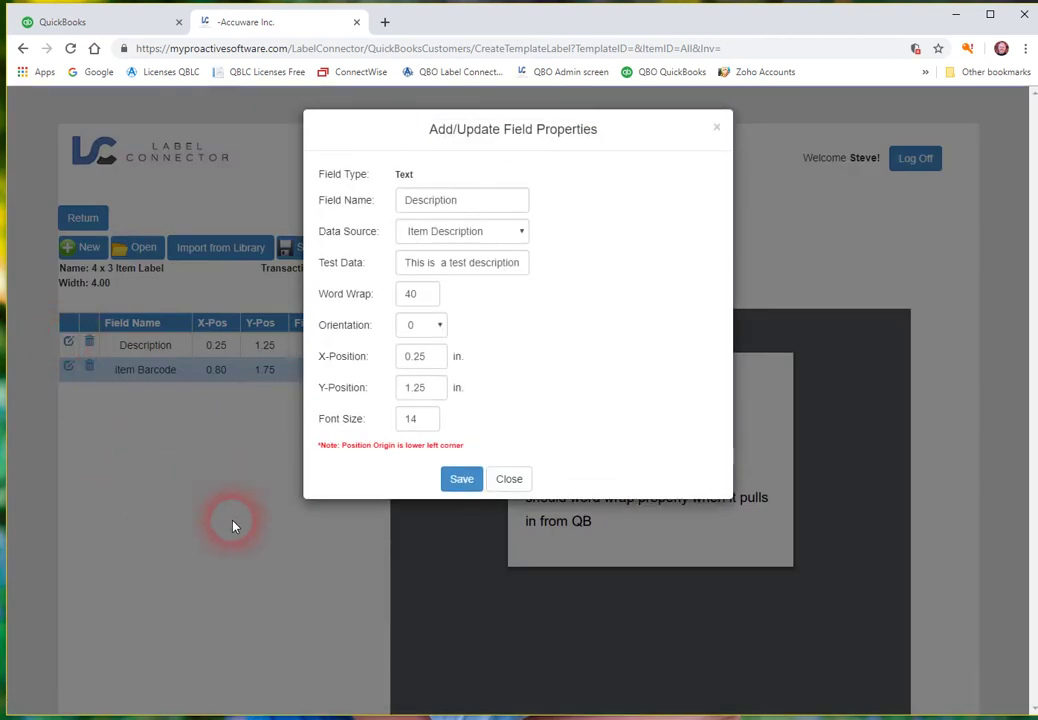
pyautogui.tripleClick(718, 171)
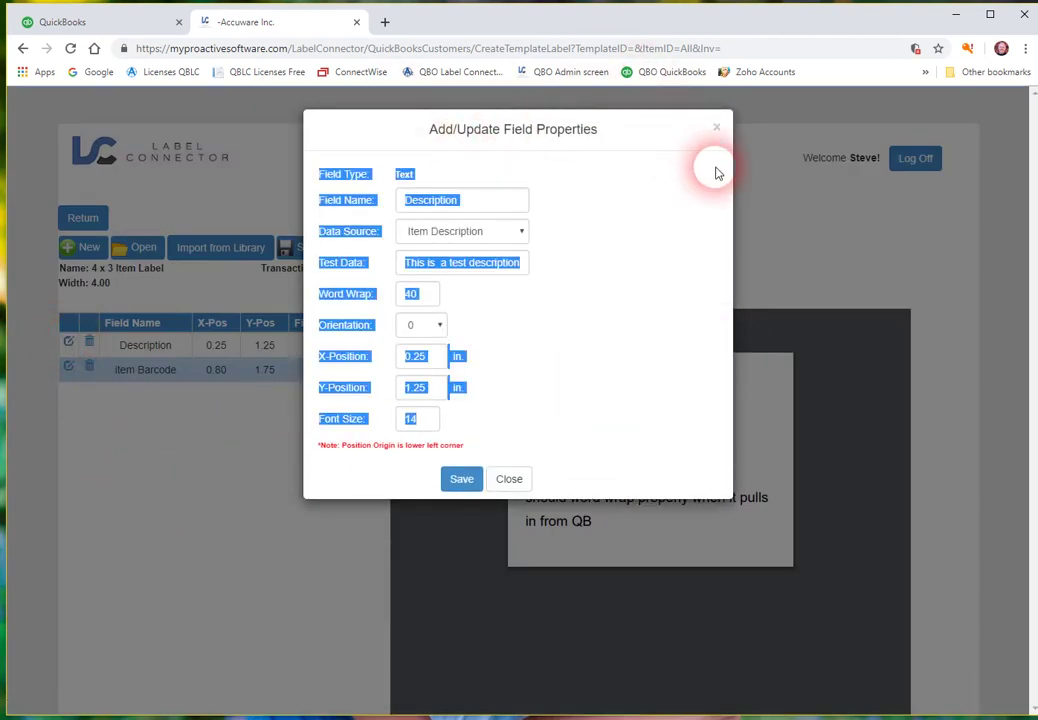
pyautogui.click(650, 264)
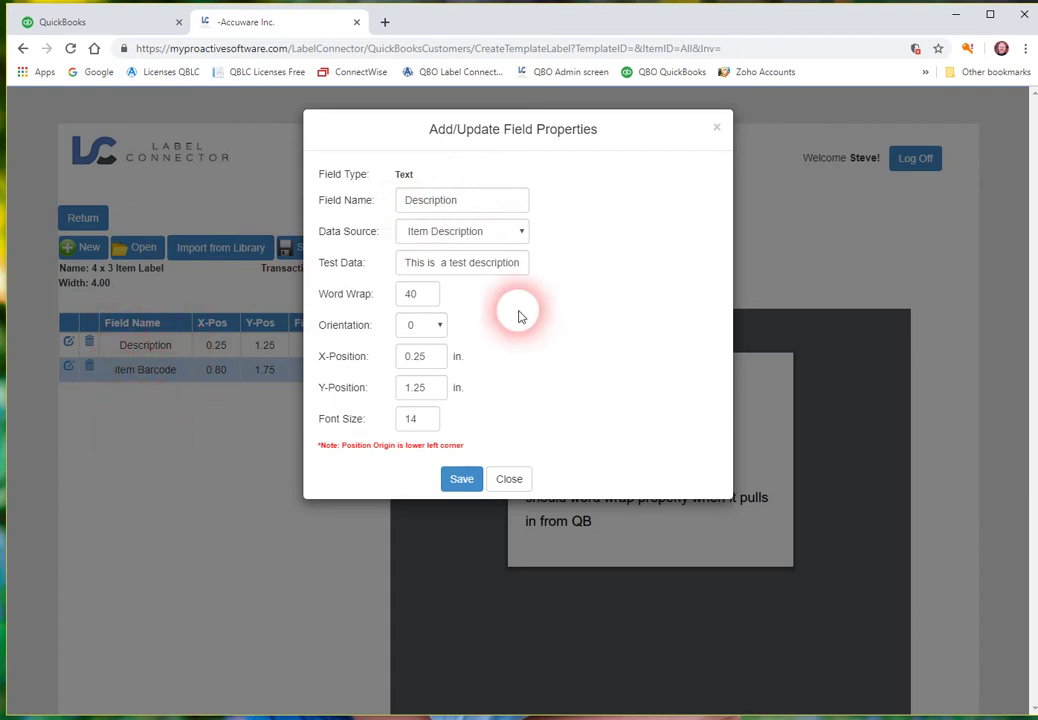
pyautogui.click(519, 235)
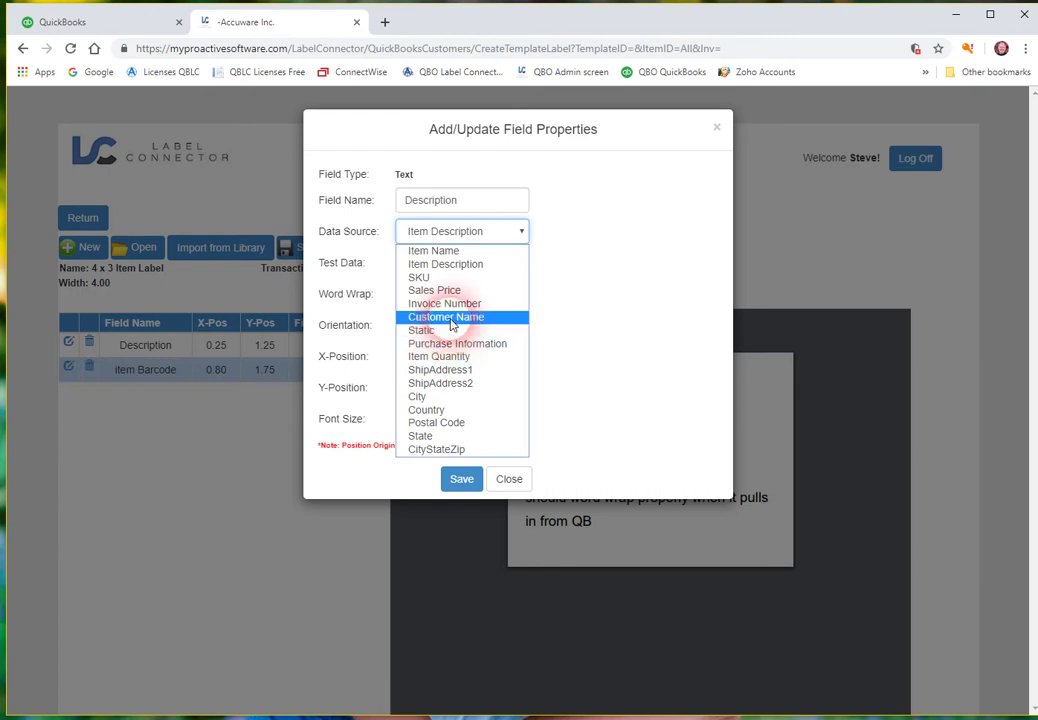
pyautogui.click(445, 264)
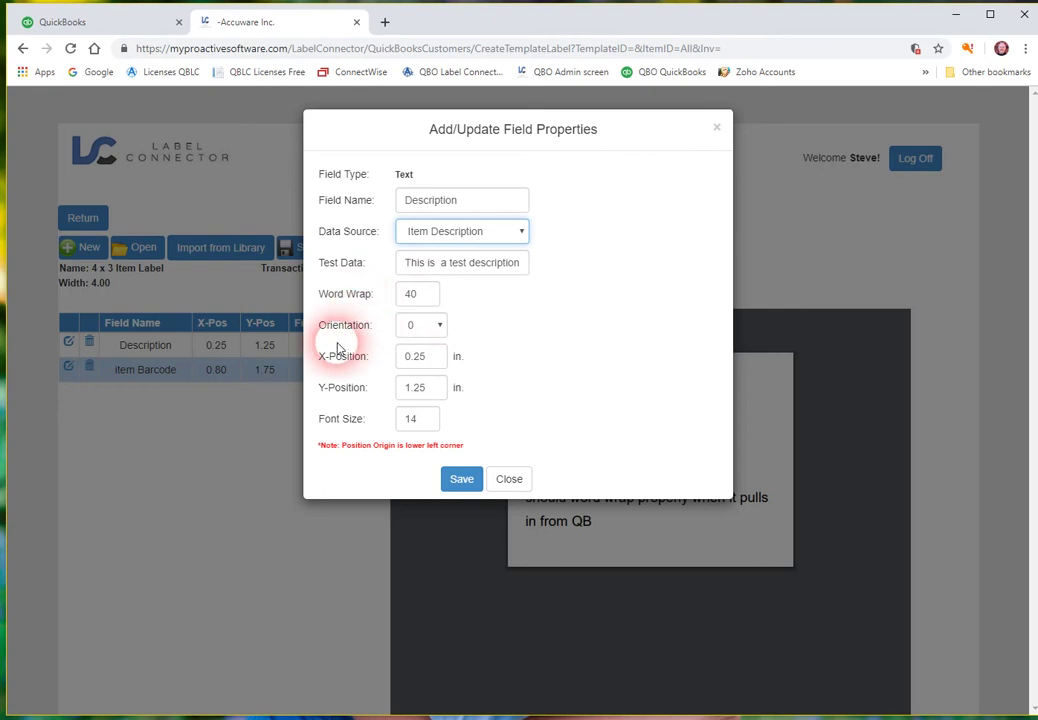
pyautogui.click(440, 334)
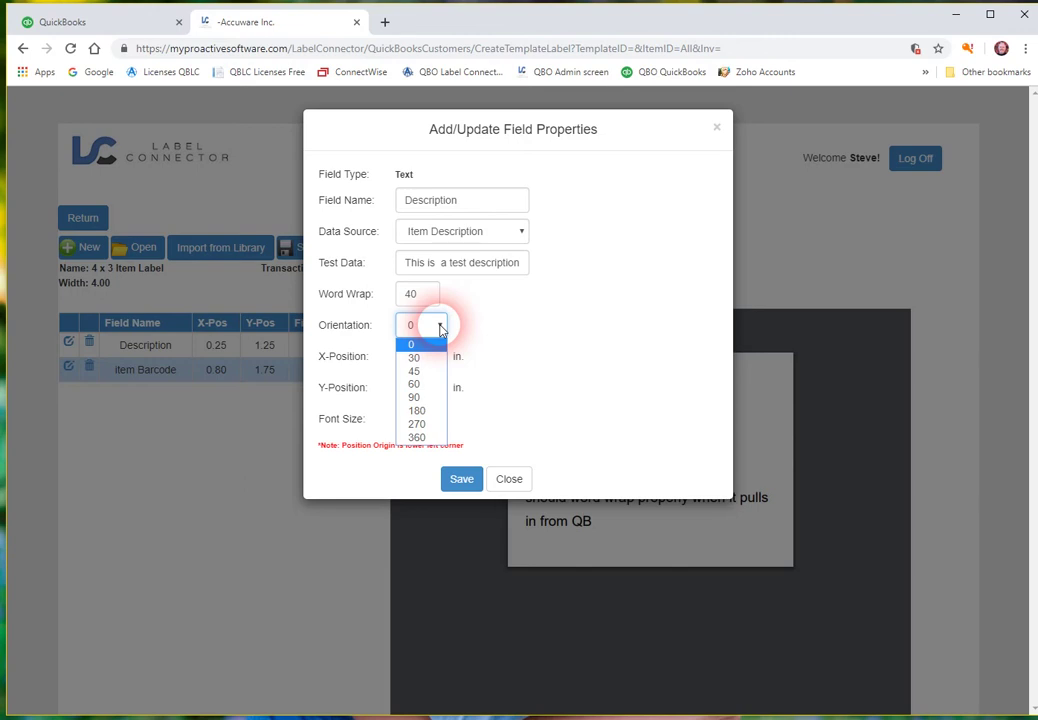
pyautogui.click(441, 330)
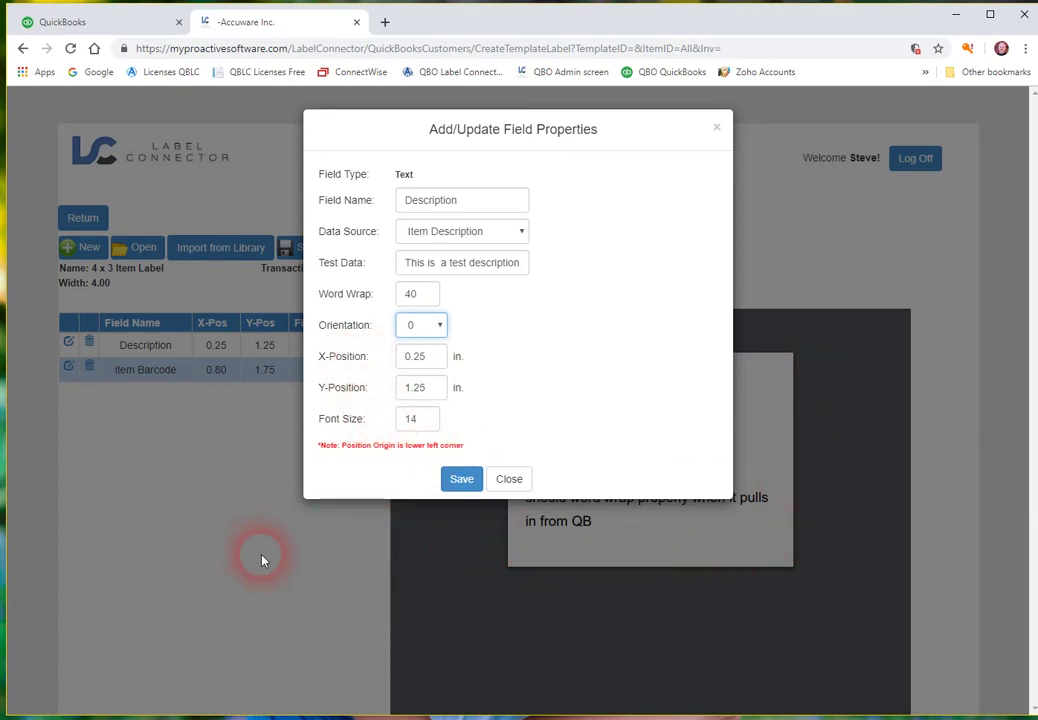
pyautogui.click(459, 480)
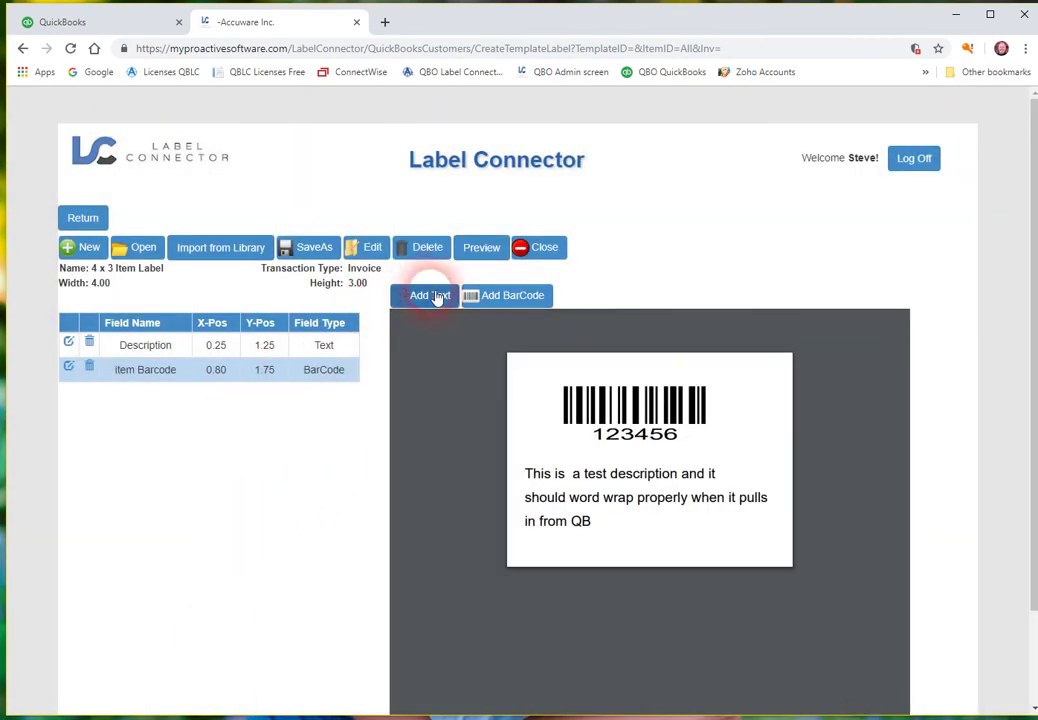
pyautogui.click(435, 298)
# Name the new text field Item Data and keep Item Name as its data source.
pyautogui.click(432, 199)
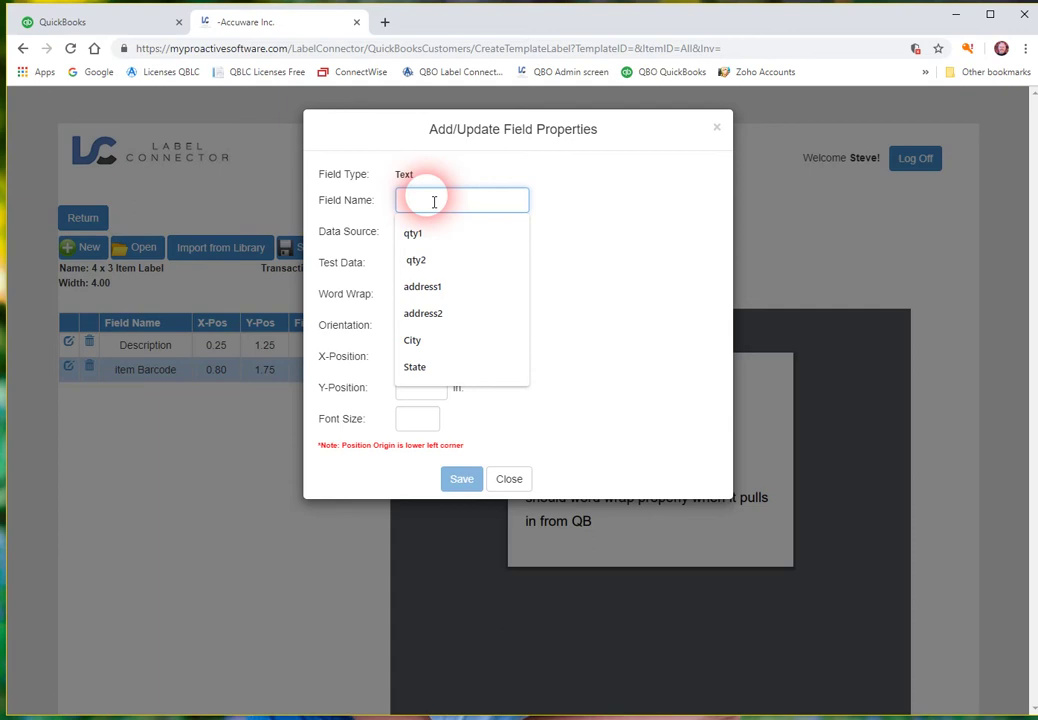
pyautogui.write('I')
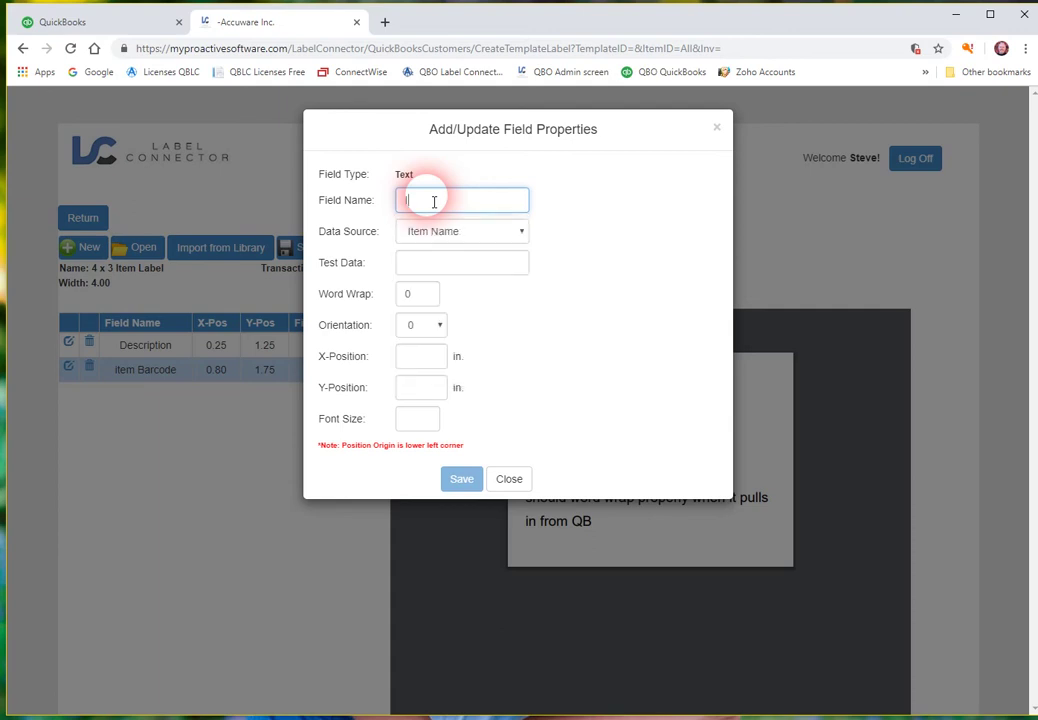
pyautogui.write('tem Data')
pyautogui.click(440, 236)
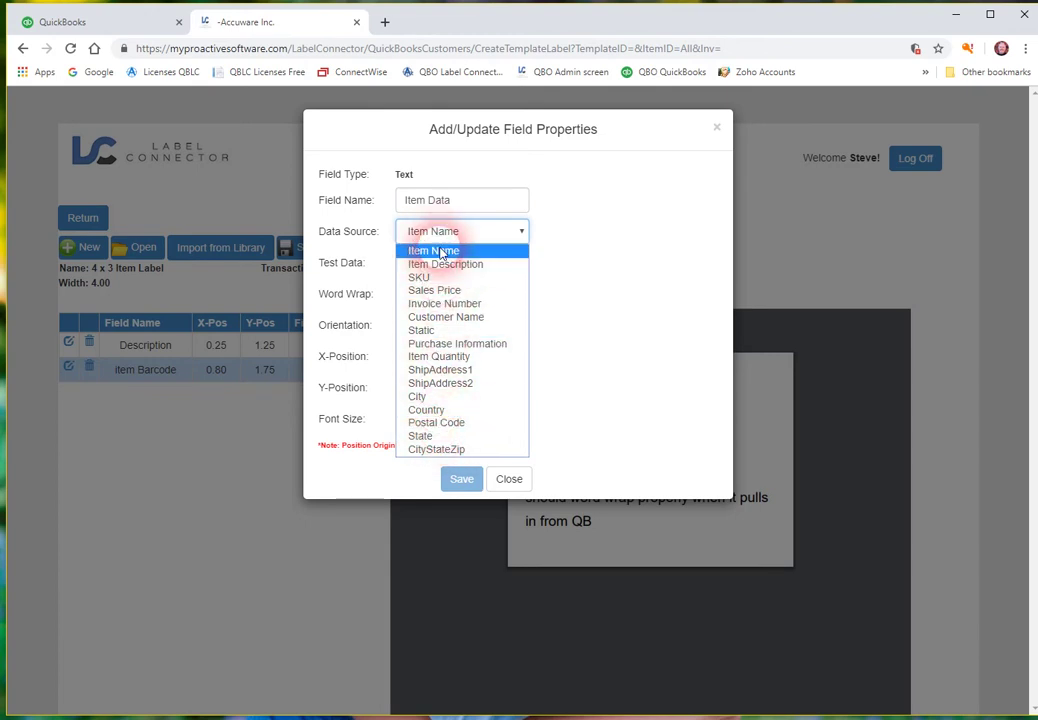
pyautogui.click(441, 253)
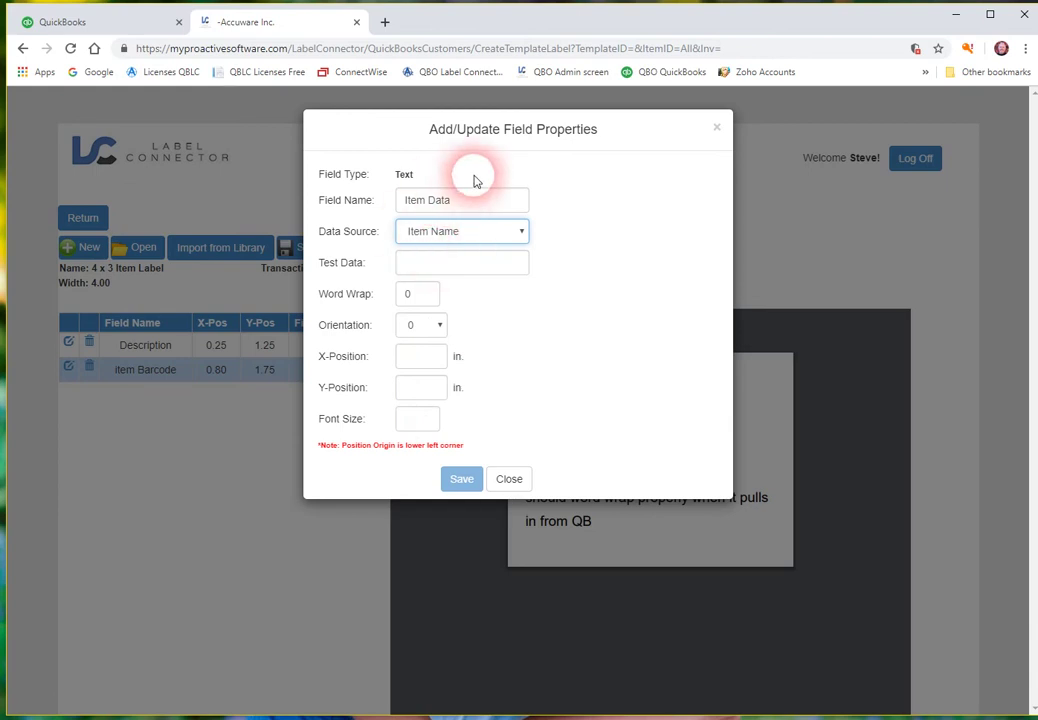
pyautogui.moveTo(359, 134); pyautogui.dragTo(380, 157)
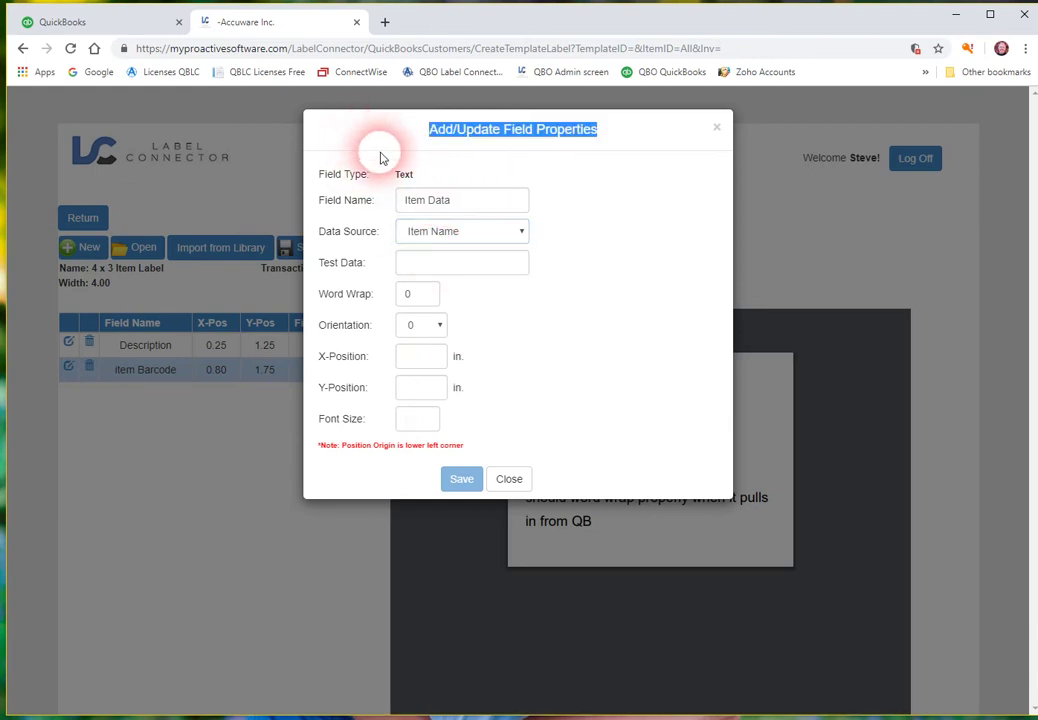
pyautogui.click(373, 140)
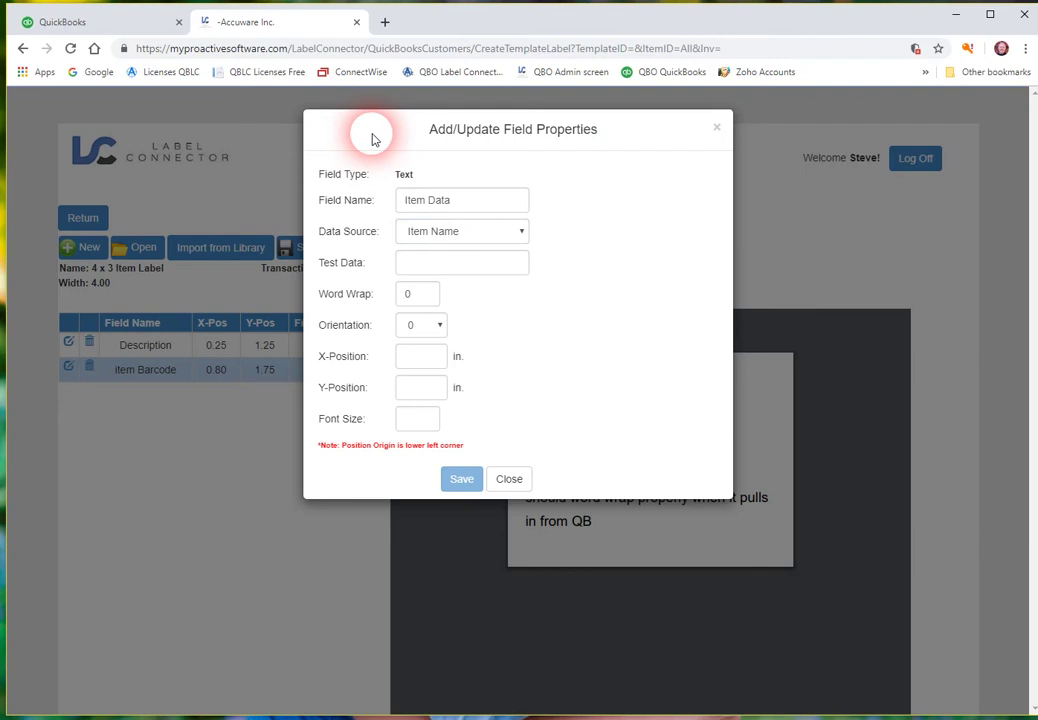
# Give the field test data AB123456, position 0.25 / 0.125 in, font size 16, and save.
pyautogui.click(442, 265)
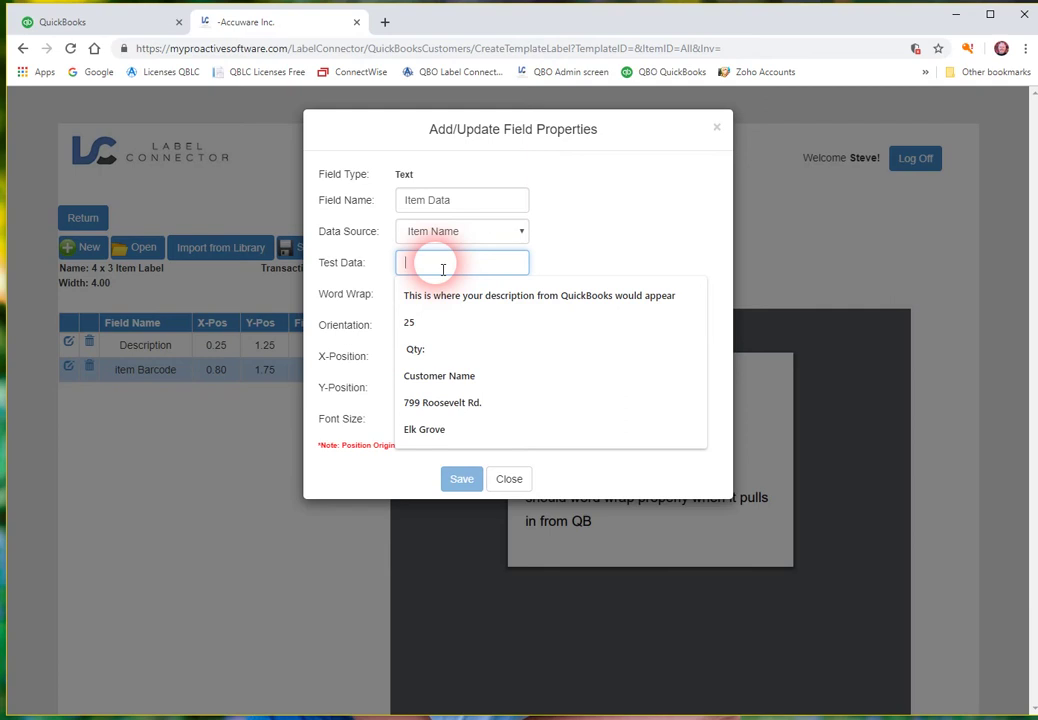
pyautogui.write('AB')
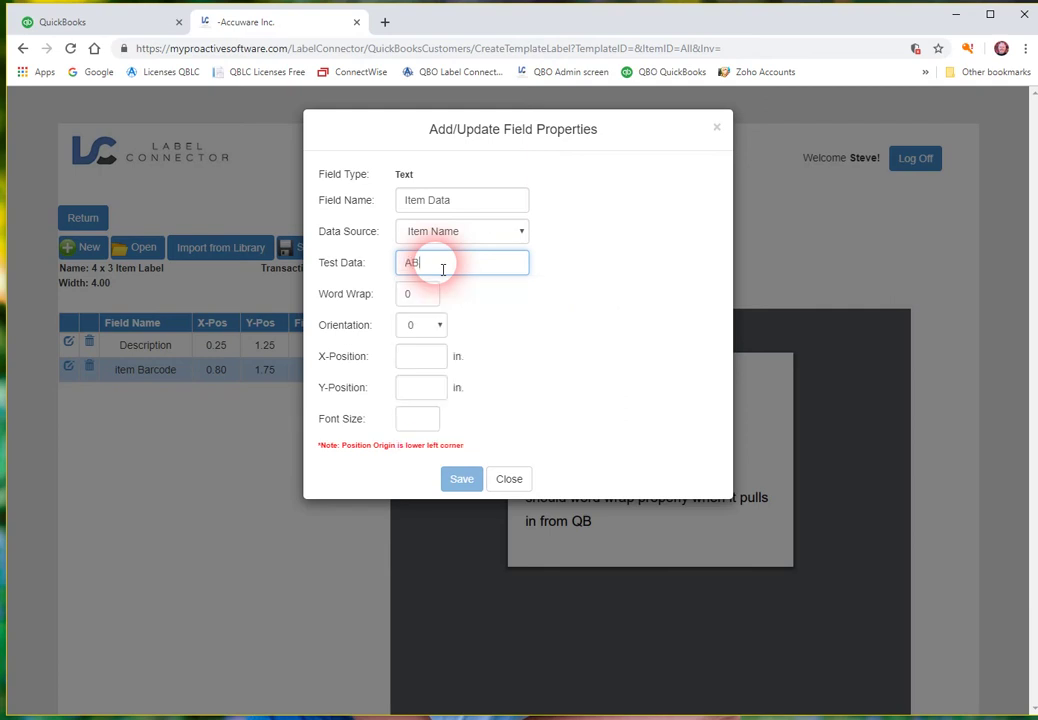
pyautogui.write('123456')
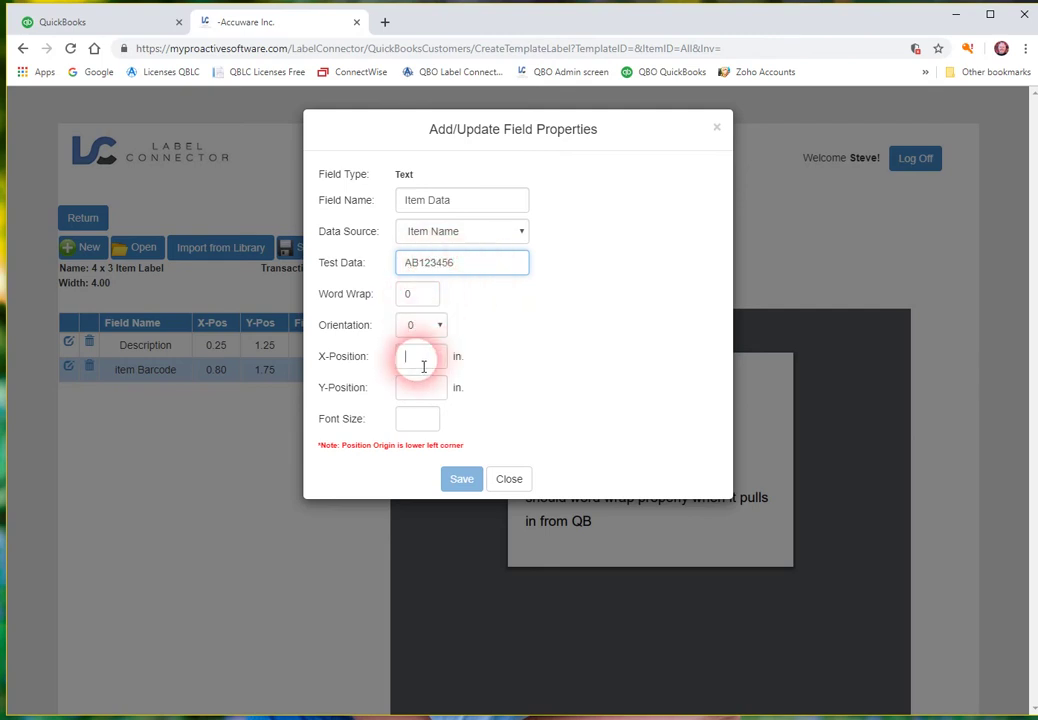
pyautogui.click(424, 362)
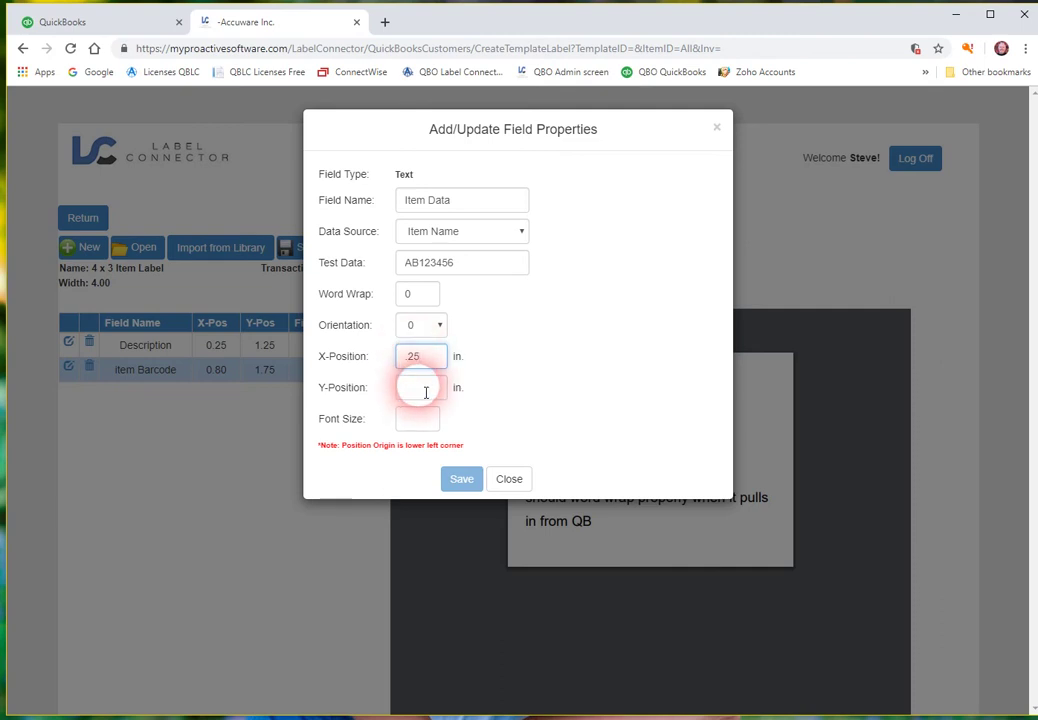
pyautogui.click(426, 392)
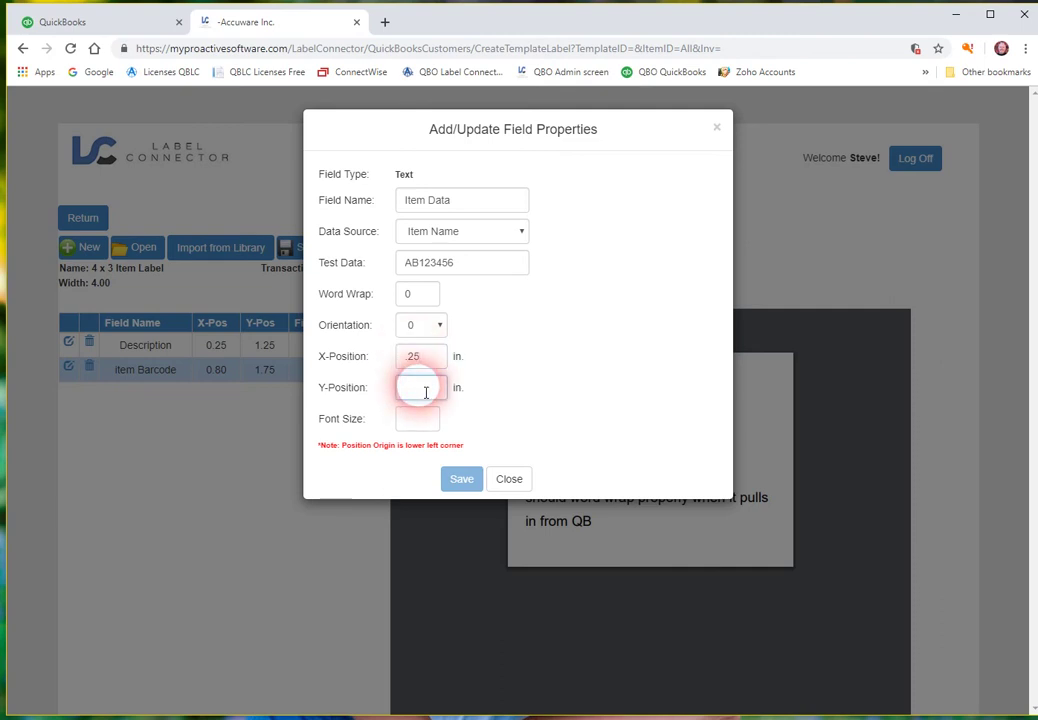
pyautogui.write('.125')
pyautogui.click(420, 425)
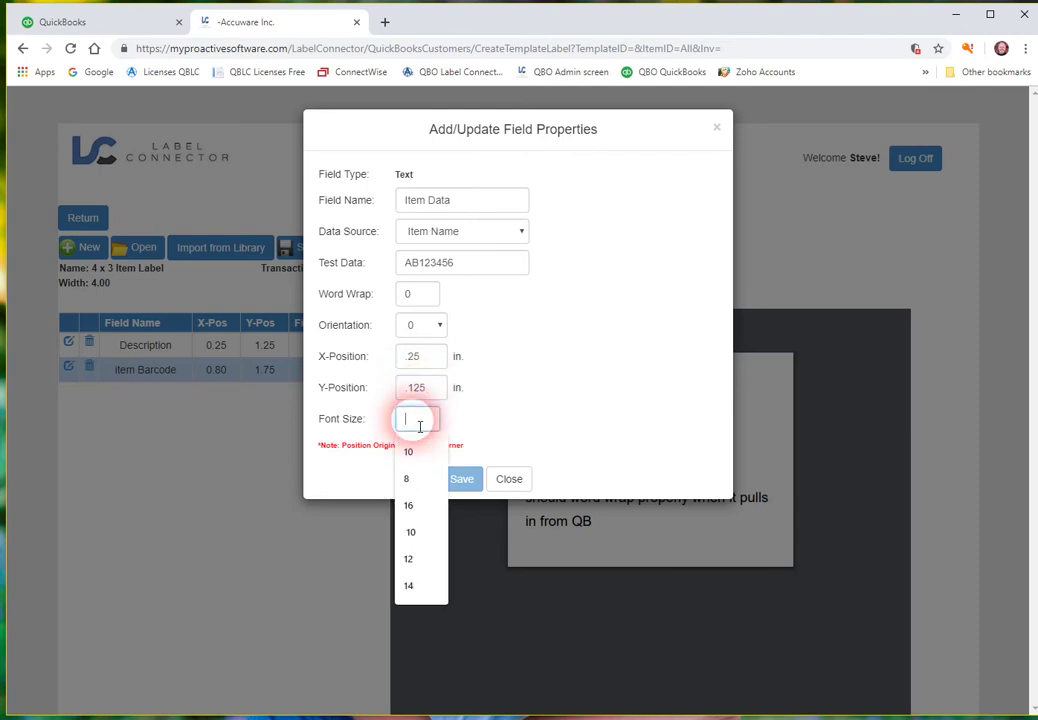
pyautogui.click(412, 505)
pyautogui.click(474, 483)
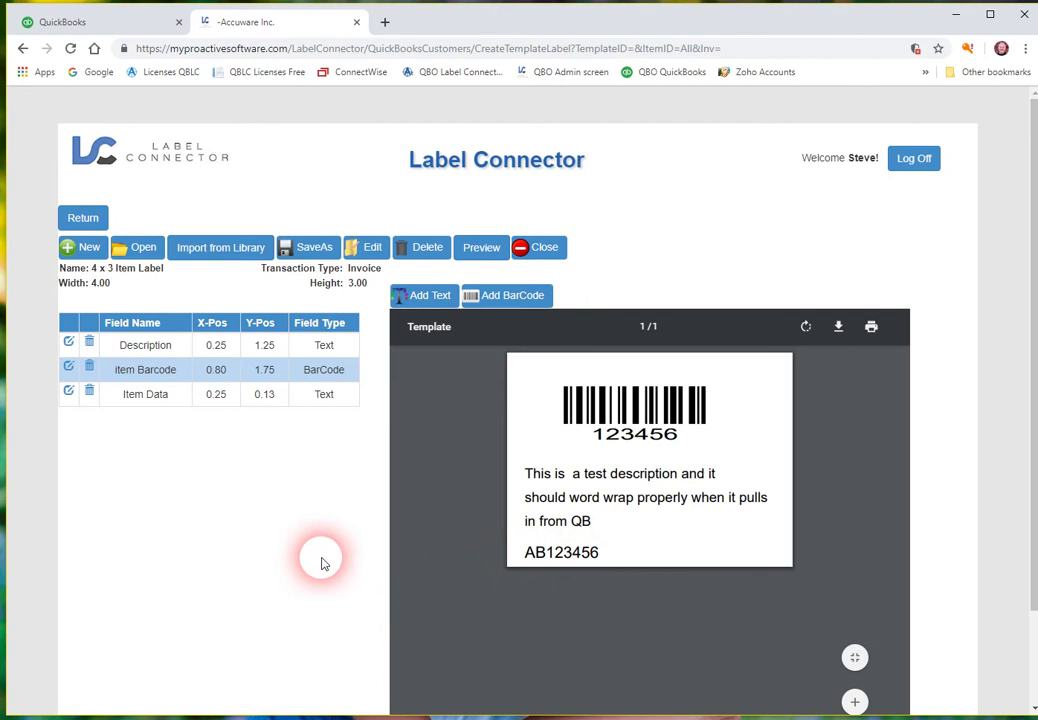
# Close the Item Data field properties unchanged and return to the invoice Data screen.
pyautogui.click(69, 392)
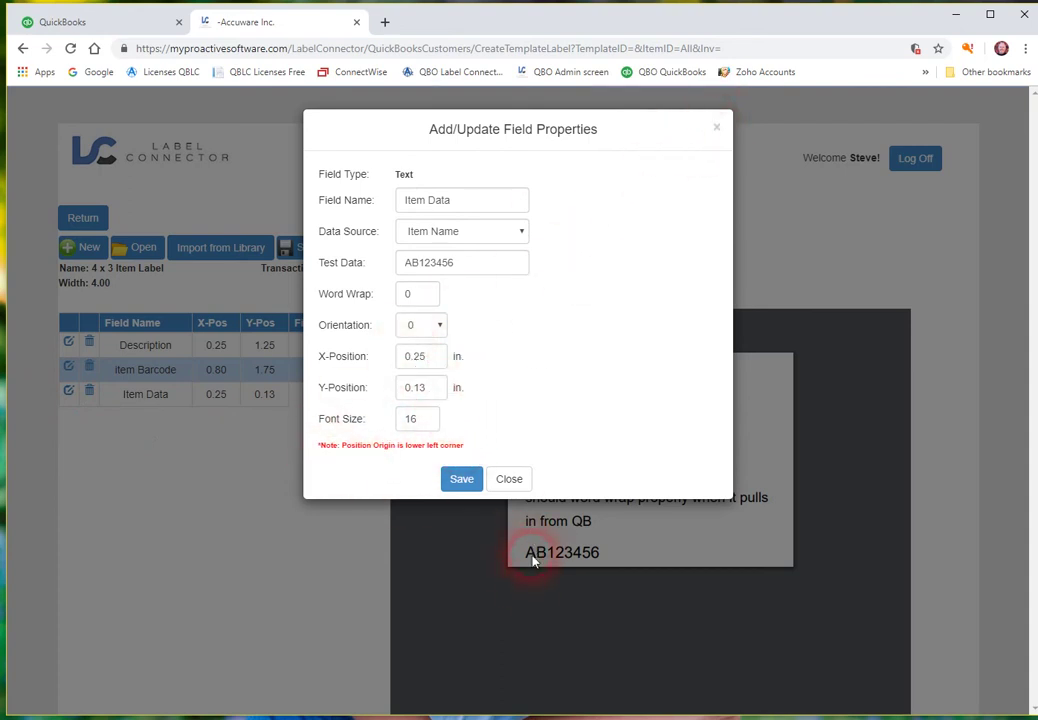
pyautogui.click(513, 481)
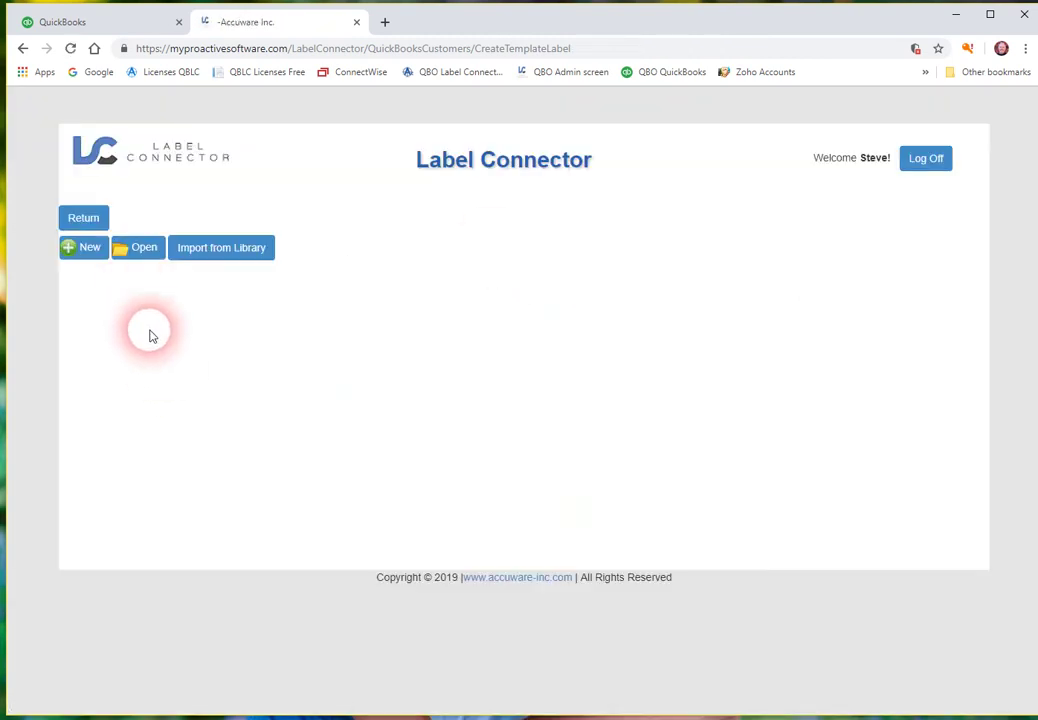
pyautogui.click(82, 222)
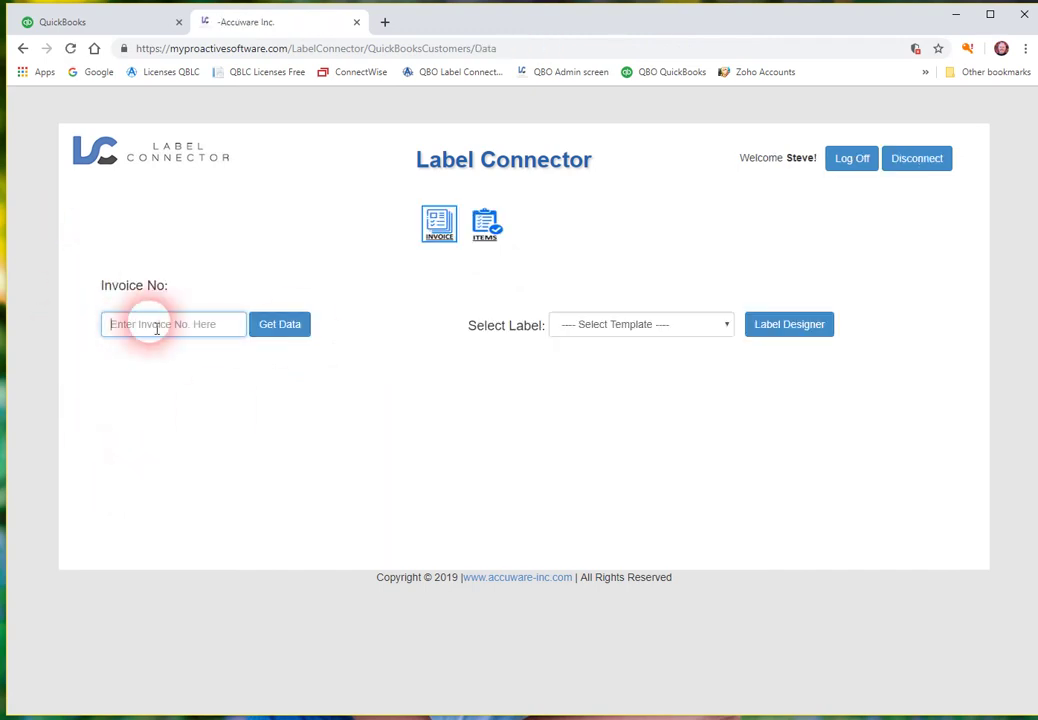
# Enter invoice number 1001 and load its data.
pyautogui.write('1001')
pyautogui.click(281, 334)
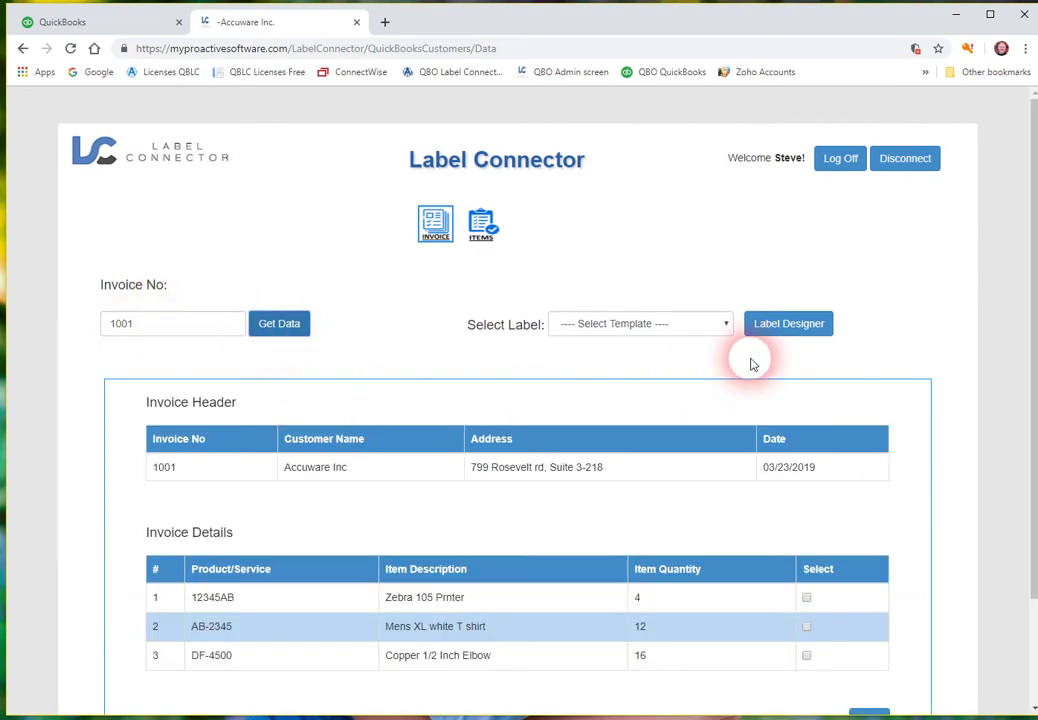
# Print a 4 x 3 Item Label for the 12345AB Zebra 105 Prnter line.
pyautogui.click(725, 322)
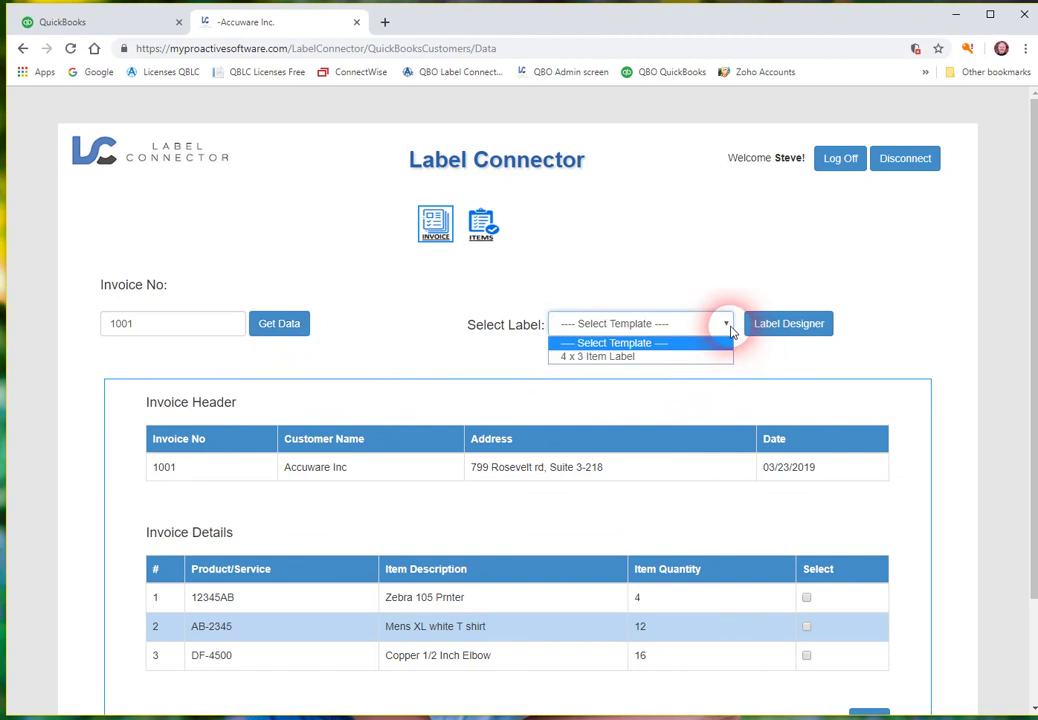
pyautogui.click(596, 358)
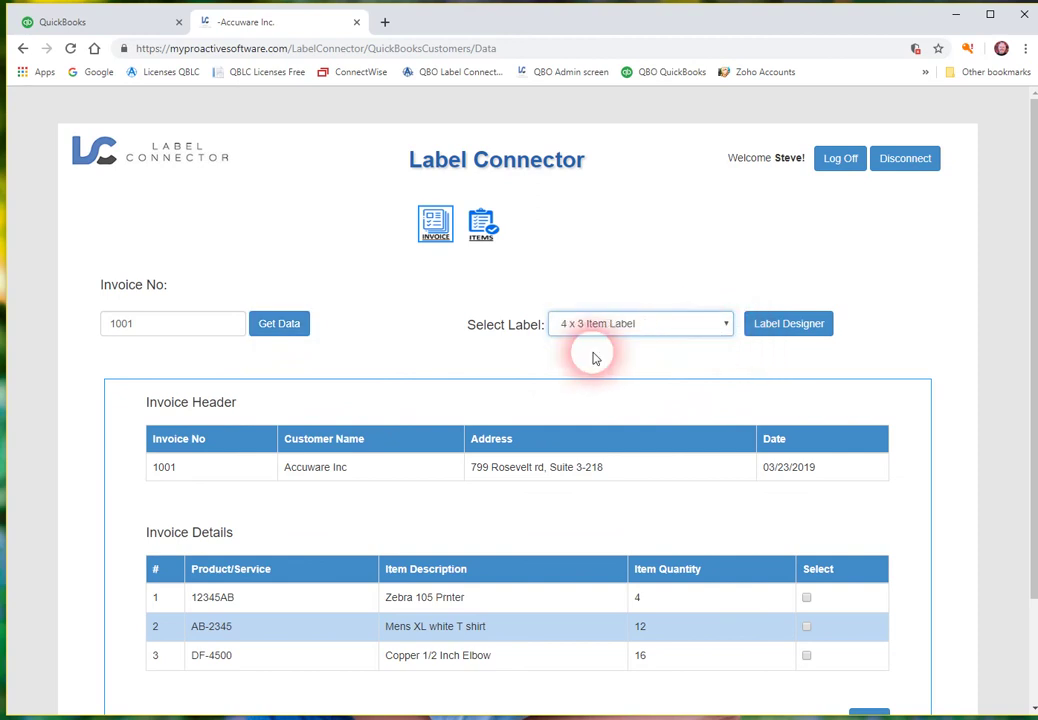
pyautogui.scroll(-2, 806, 412)
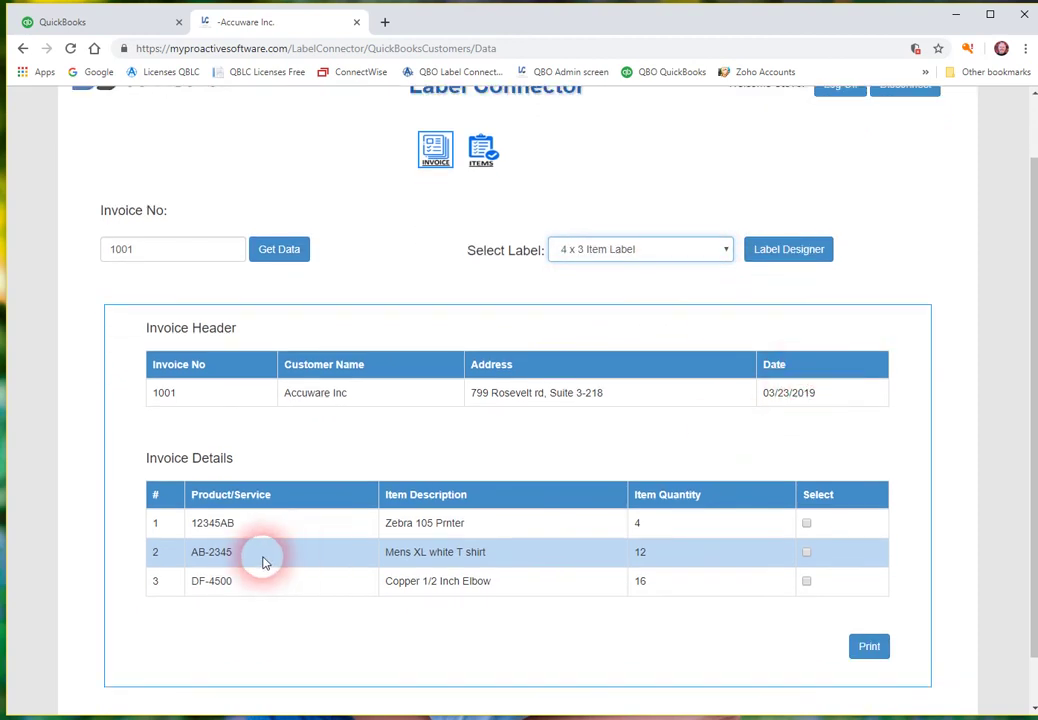
pyautogui.click(807, 524)
pyautogui.click(867, 646)
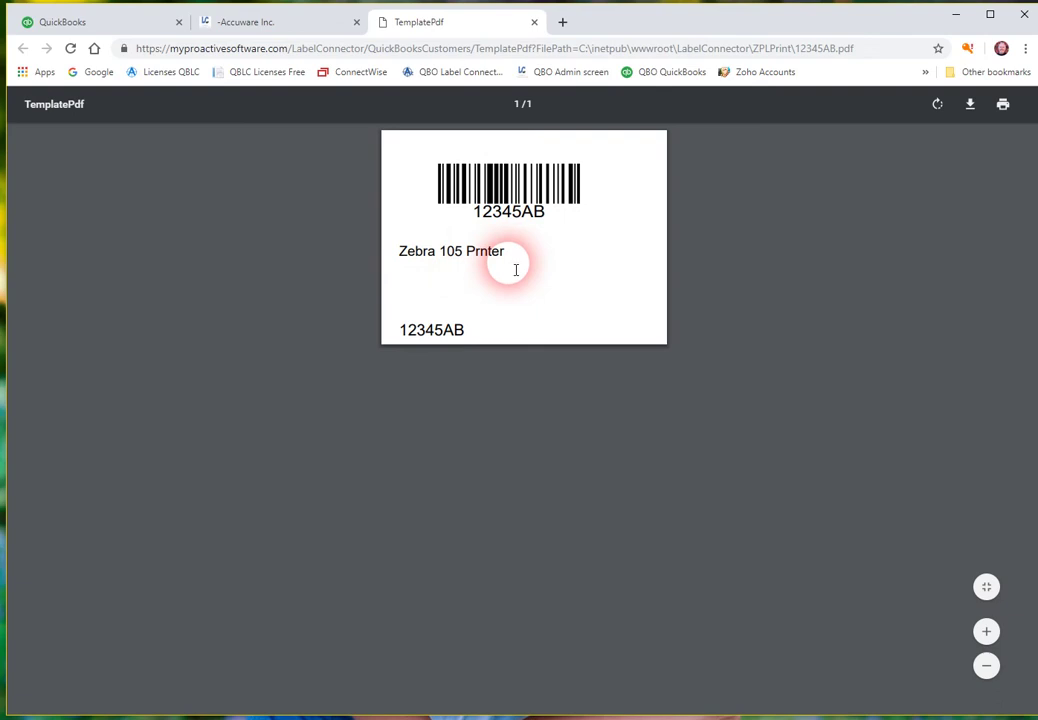
# Set the label PDF's print destination to Zebra 110XiIII Plus (300 dpi) (Big).
pyautogui.click(1010, 108)
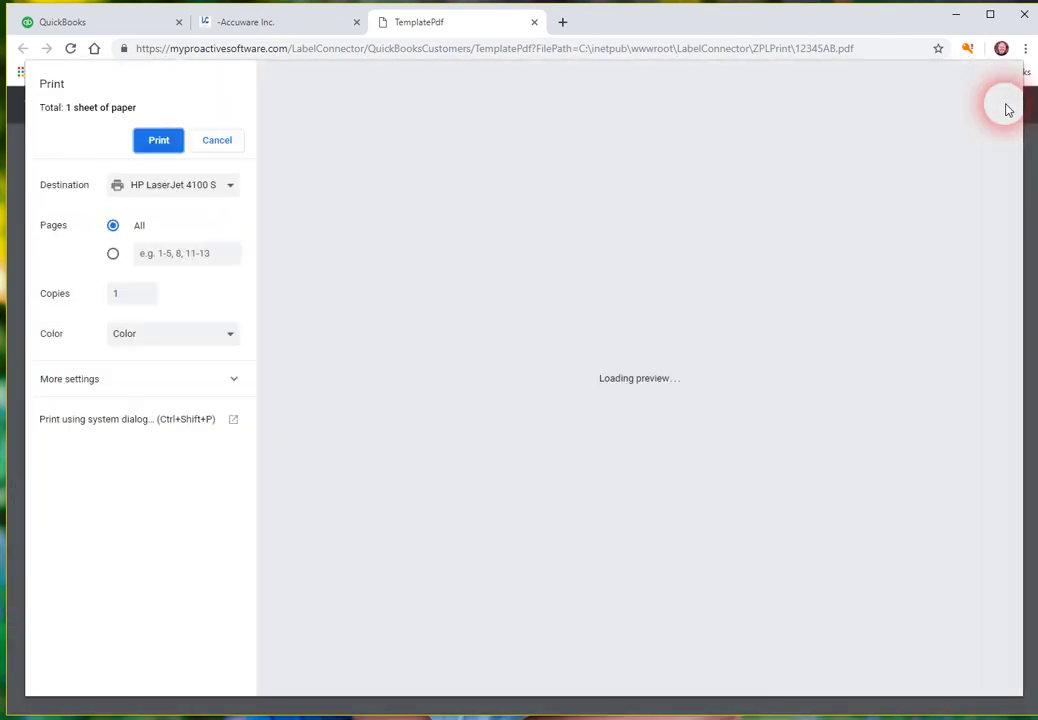
pyautogui.click(178, 186)
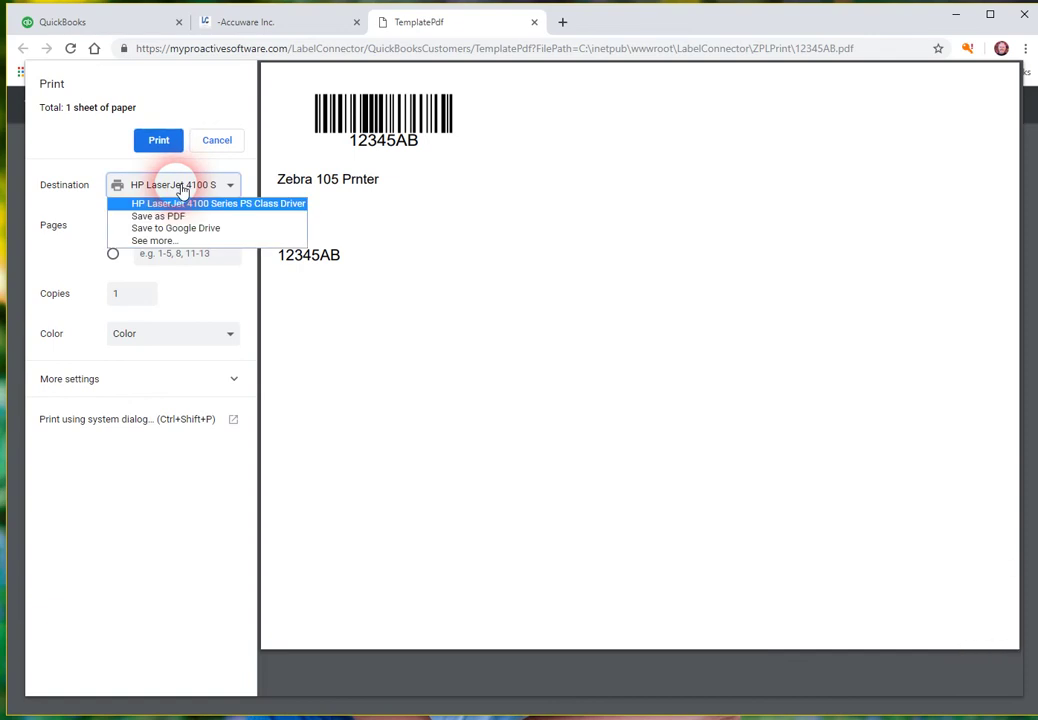
pyautogui.click(150, 241)
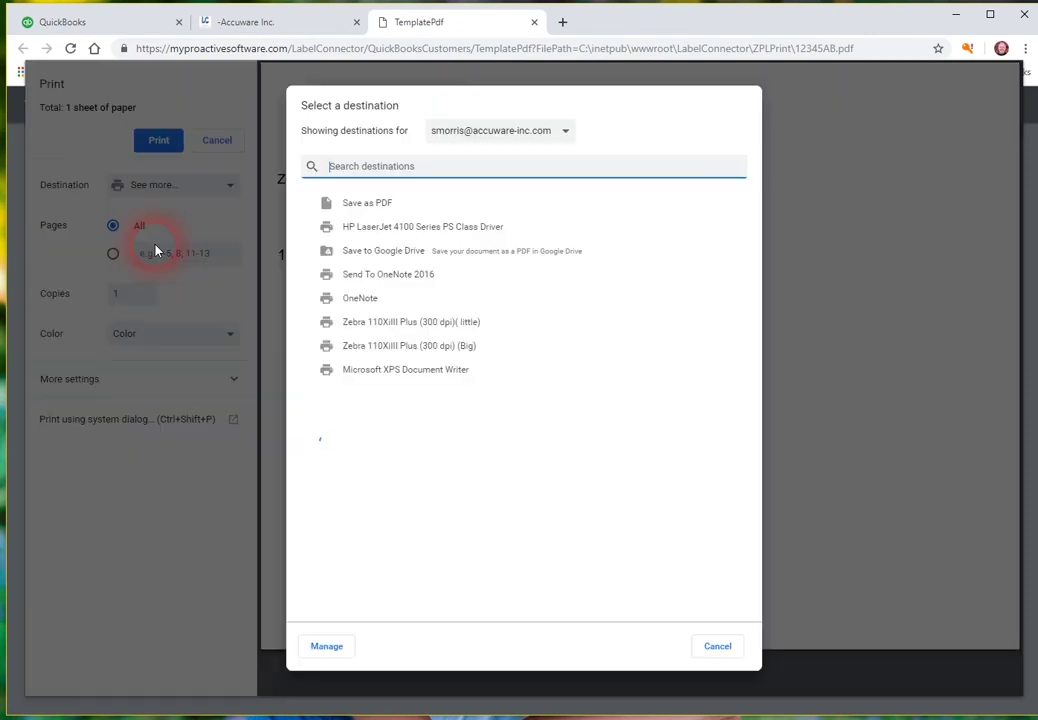
pyautogui.click(360, 352)
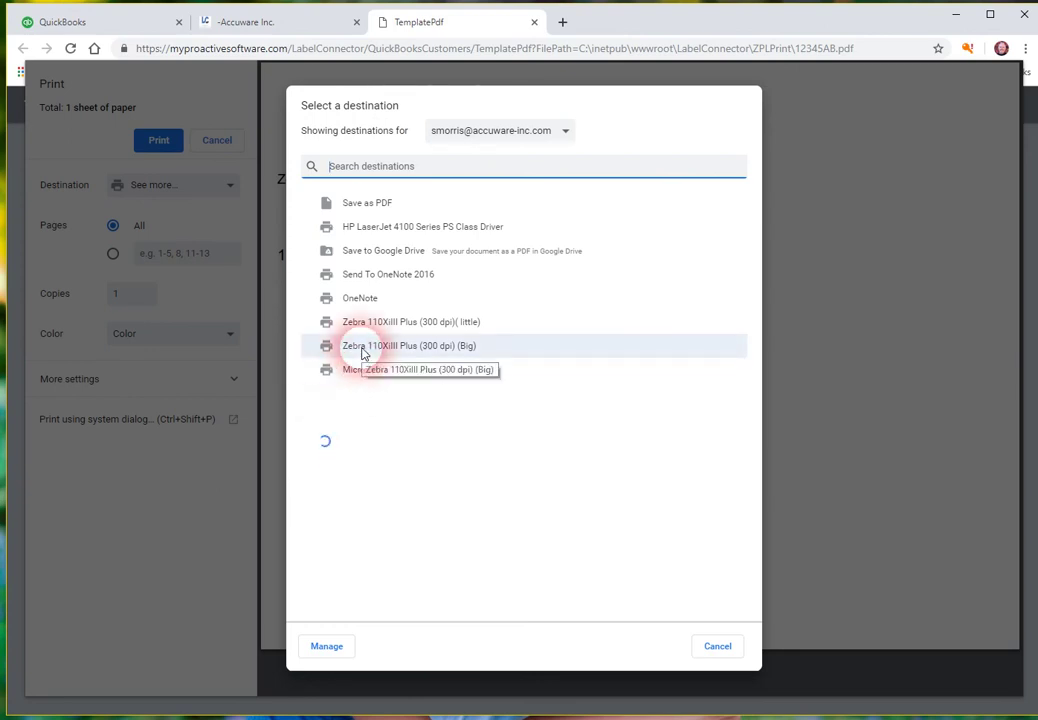
pyautogui.click(364, 350)
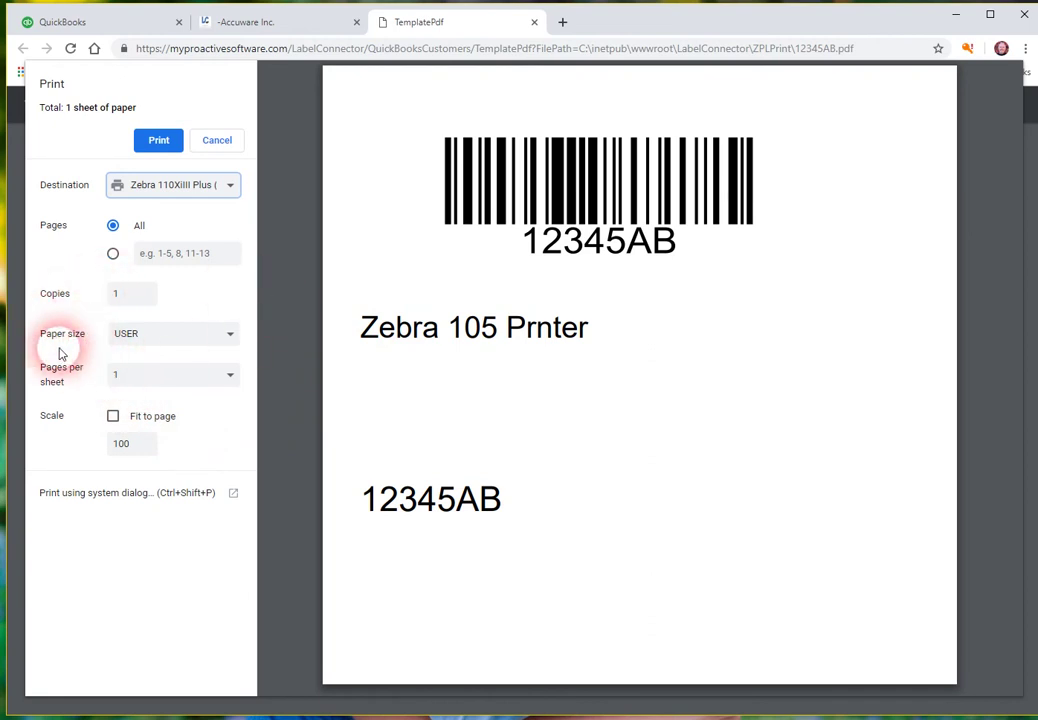
# Set the paper size to 4 x 6, then close the TemplatePdf tab.
pyautogui.click(230, 335)
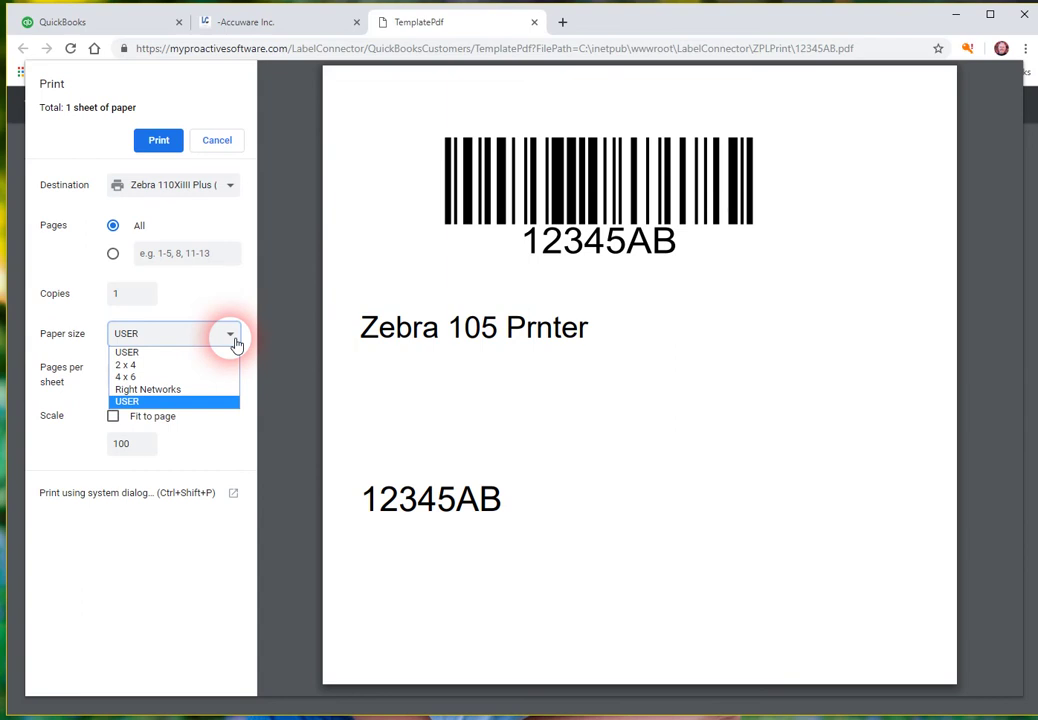
pyautogui.click(122, 377)
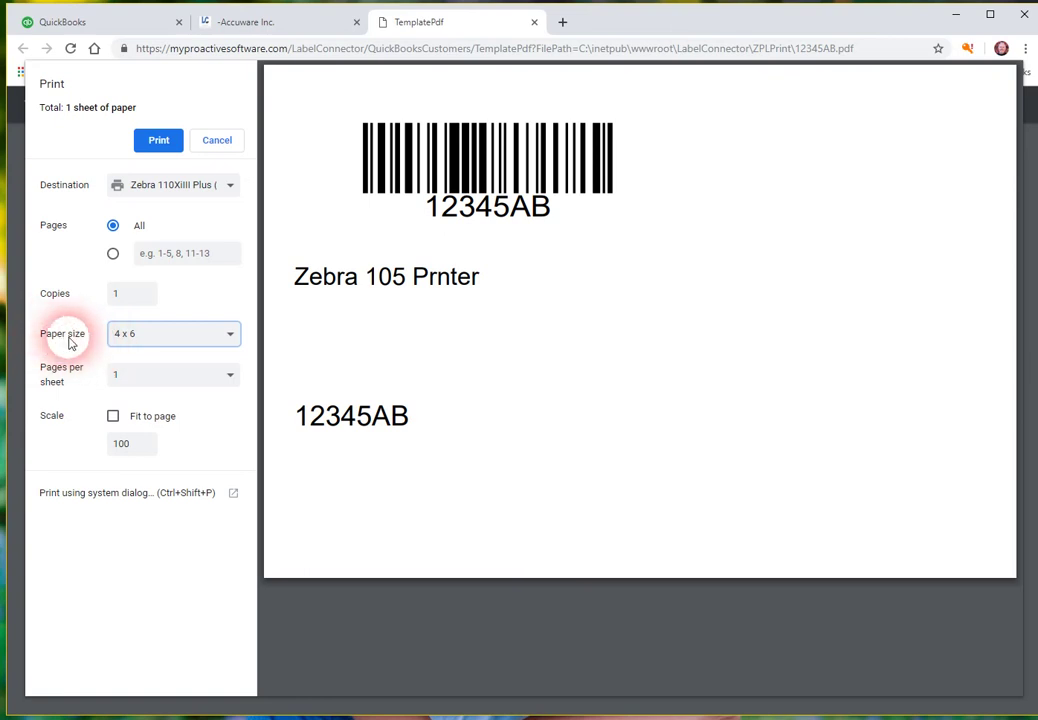
pyautogui.click(230, 341)
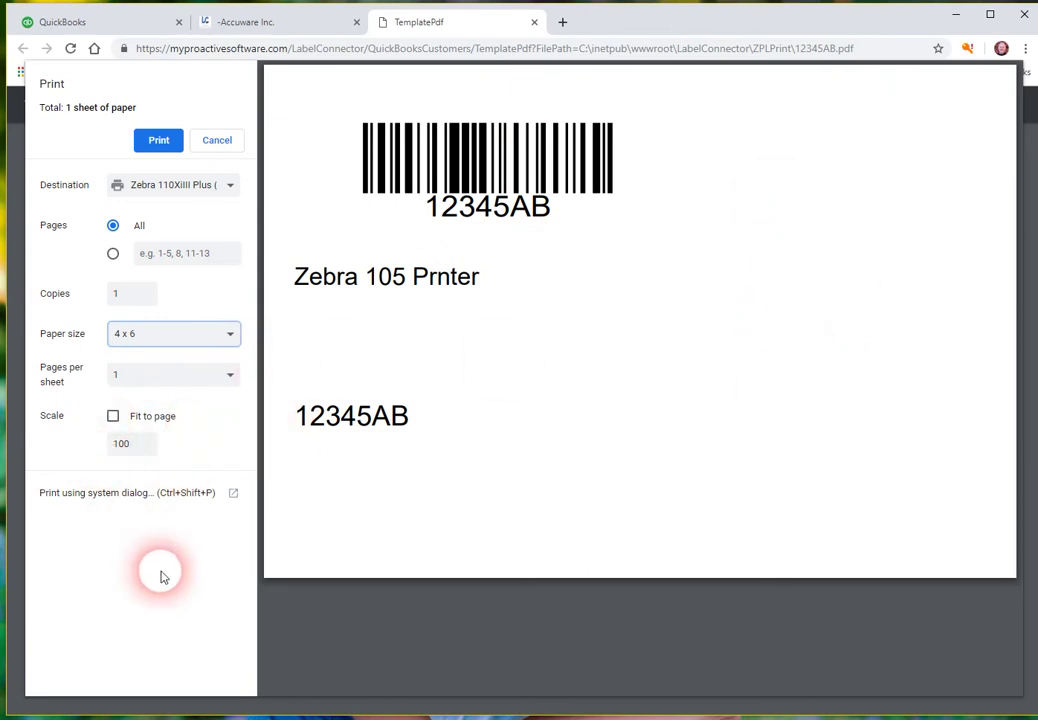
pyautogui.click(535, 23)
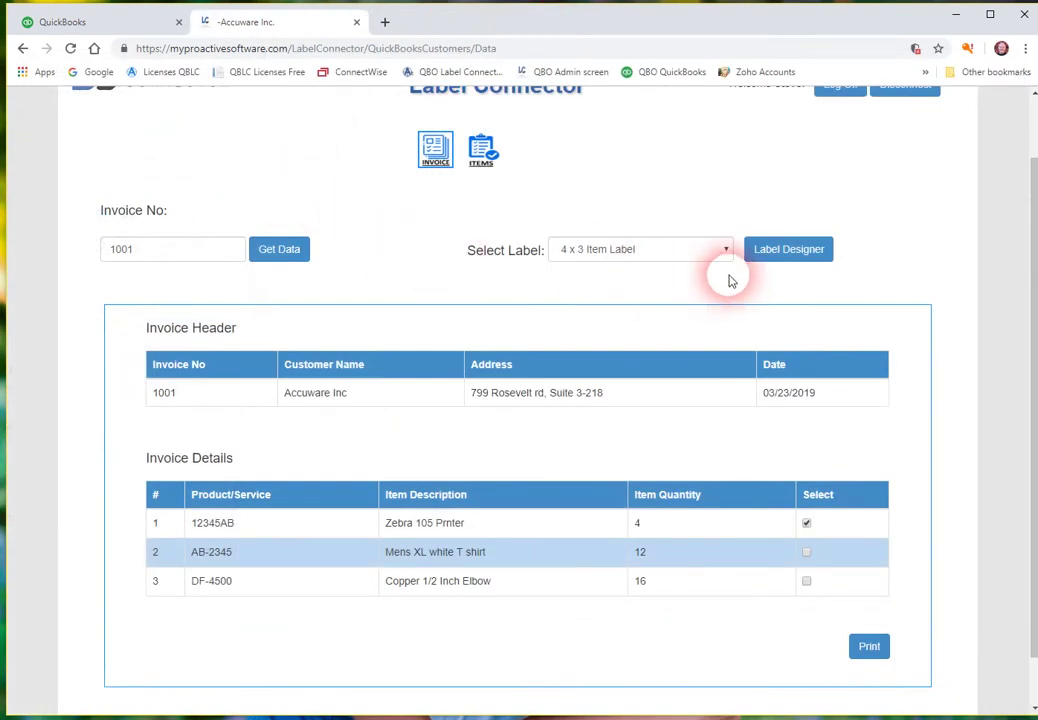
# List all QuickBooks items in the Items view and open the label designer.
pyautogui.click(482, 150)
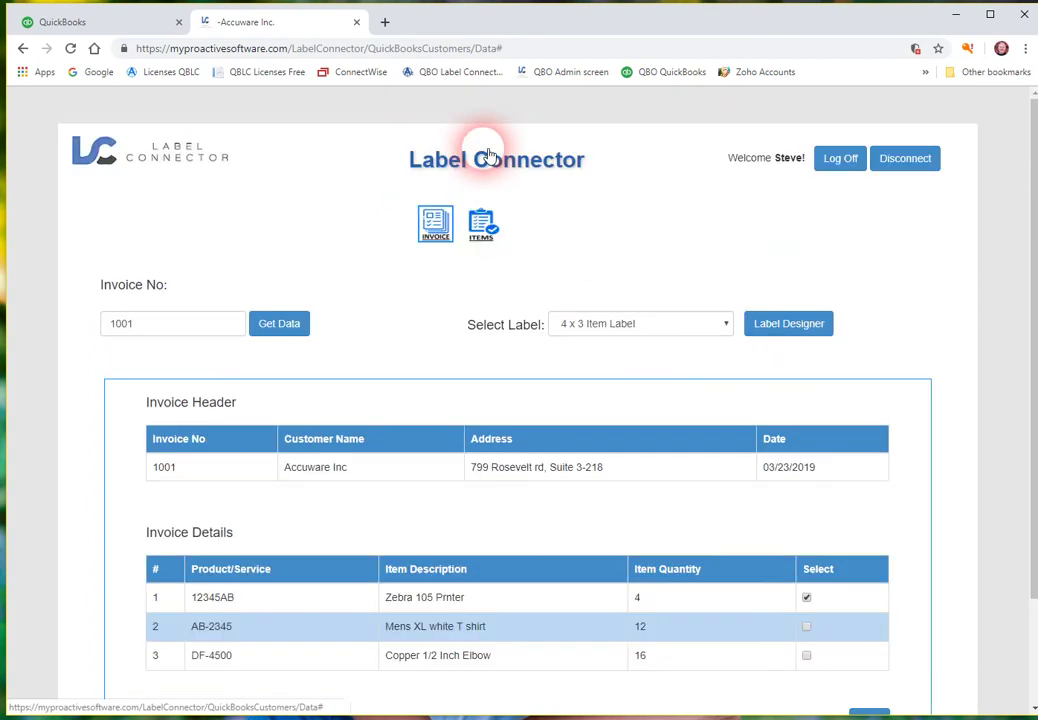
pyautogui.click(360, 324)
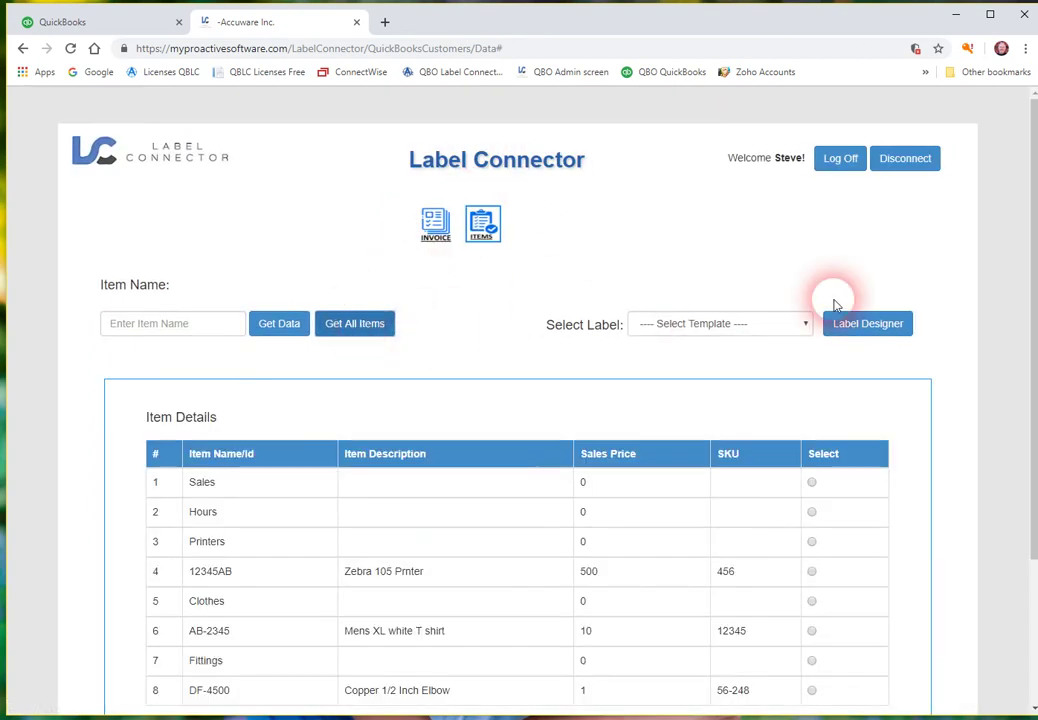
pyautogui.click(867, 326)
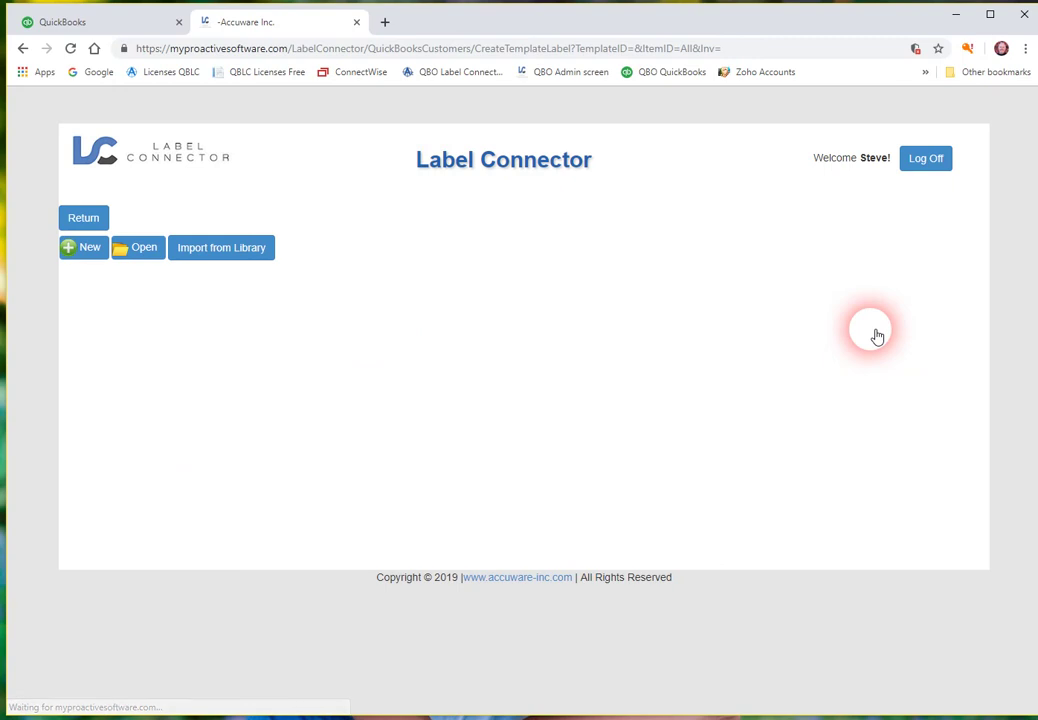
# Create a new Item list template named 'Item Label 1', 4 inches wide by 2 high.
pyautogui.click(84, 249)
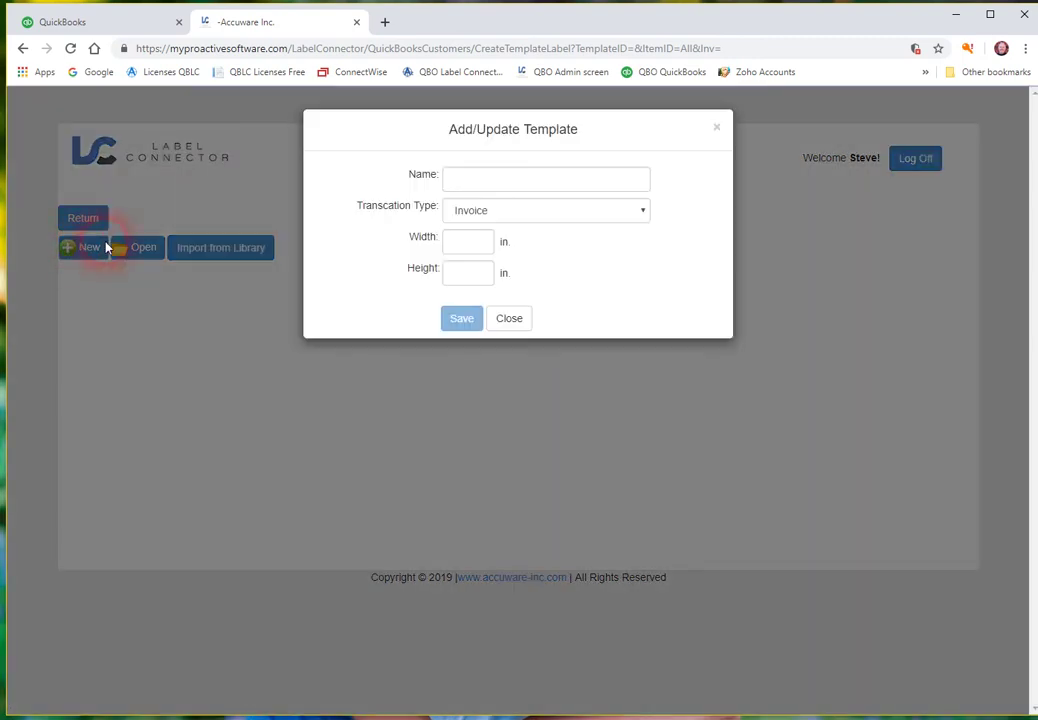
pyautogui.click(533, 185)
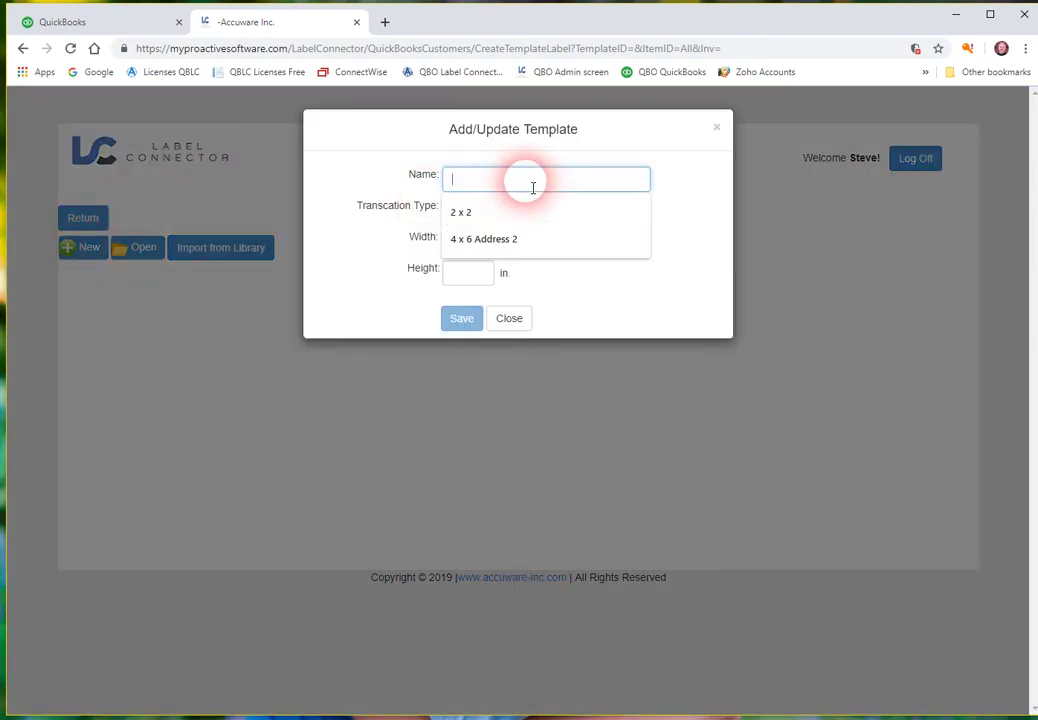
pyautogui.write('l 1')
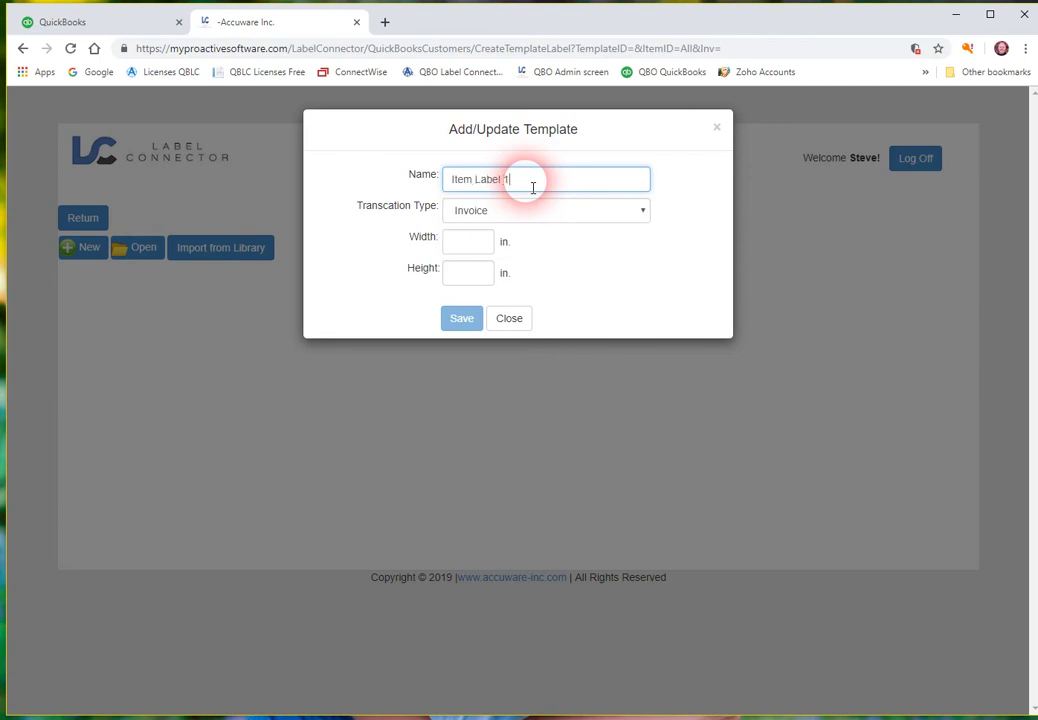
pyautogui.click(519, 212)
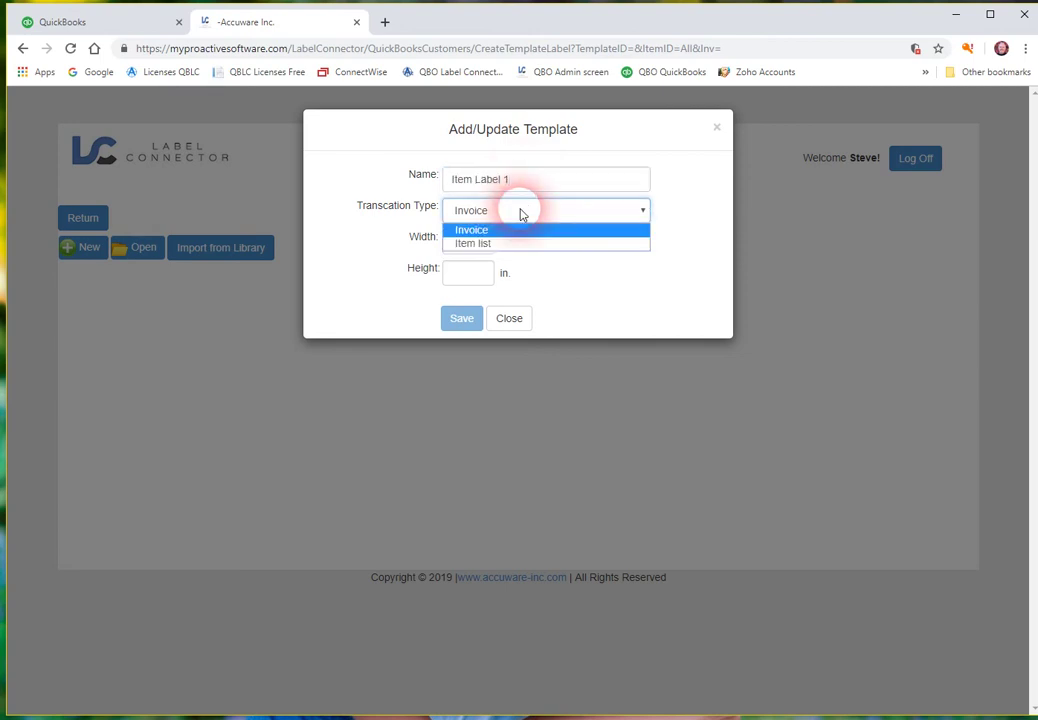
pyautogui.click(501, 246)
pyautogui.click(463, 243)
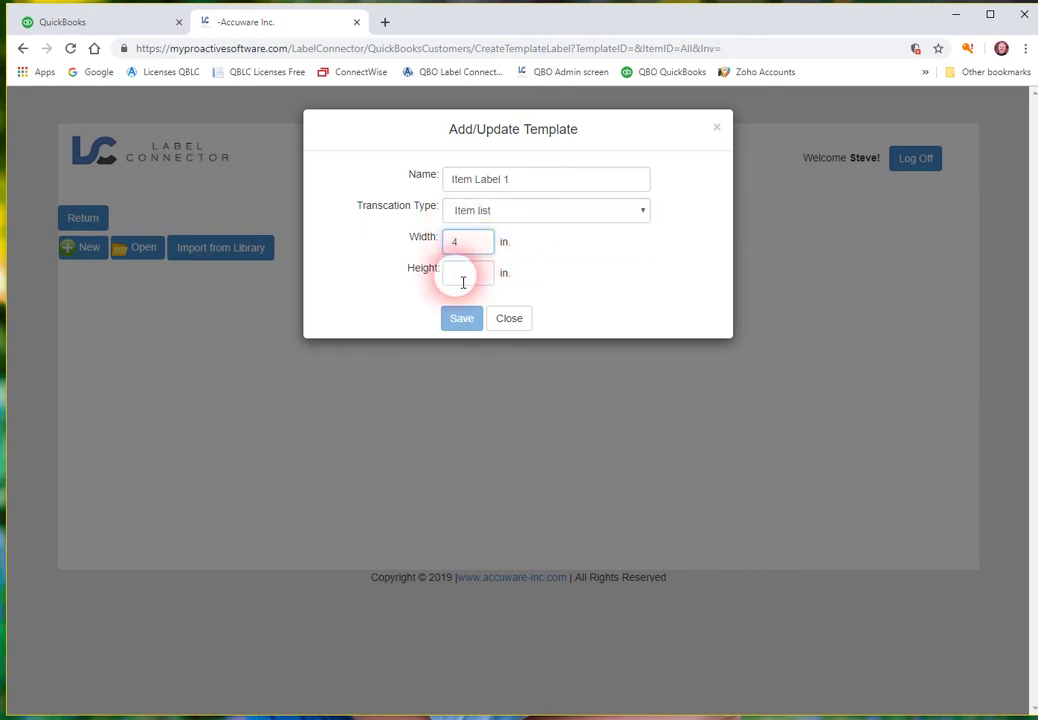
pyautogui.write('2')
pyautogui.click(461, 319)
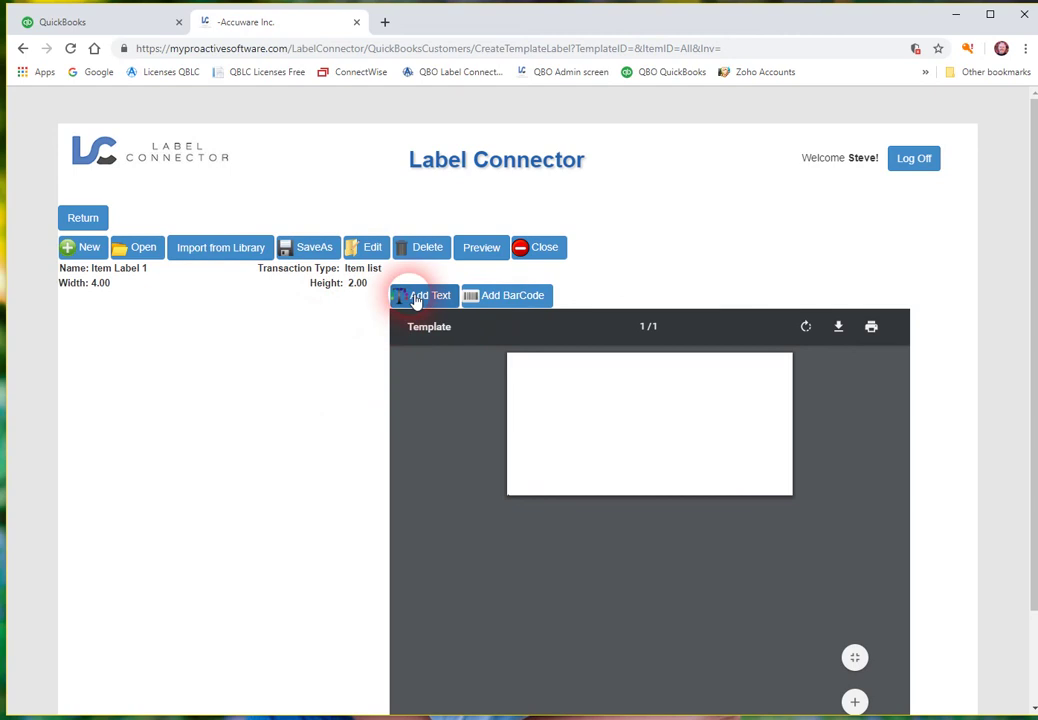
pyautogui.click(419, 297)
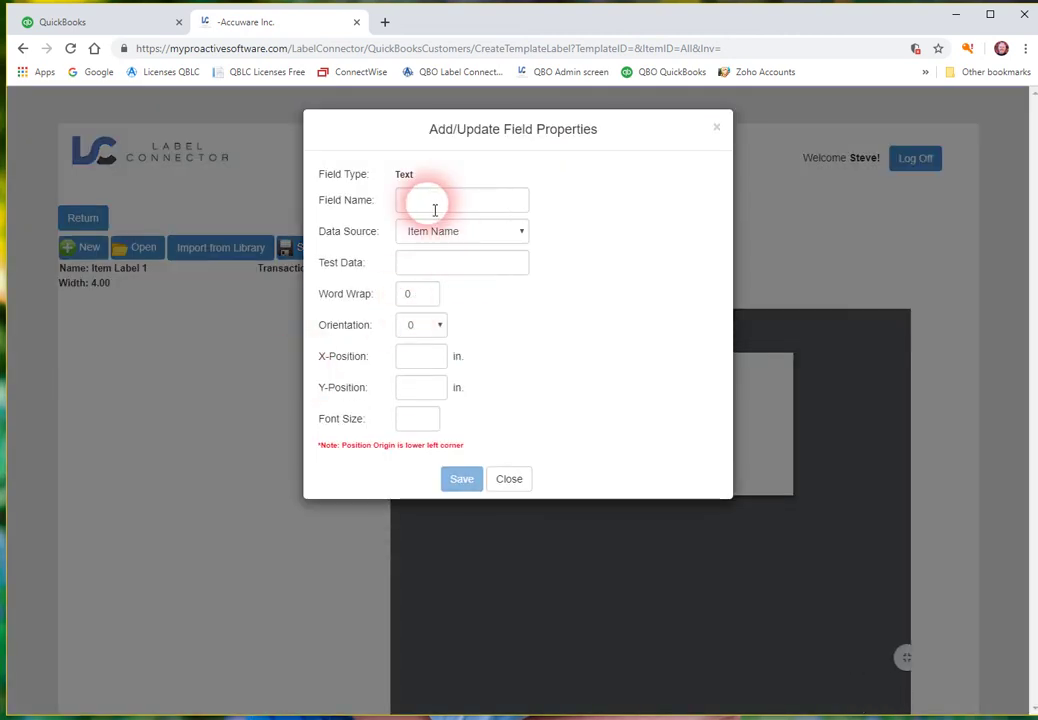
# Add an 'Item' text field with test data 33333333 at 0.25/0.50 in., font size 10.
pyautogui.click(435, 204)
pyautogui.write('Item')
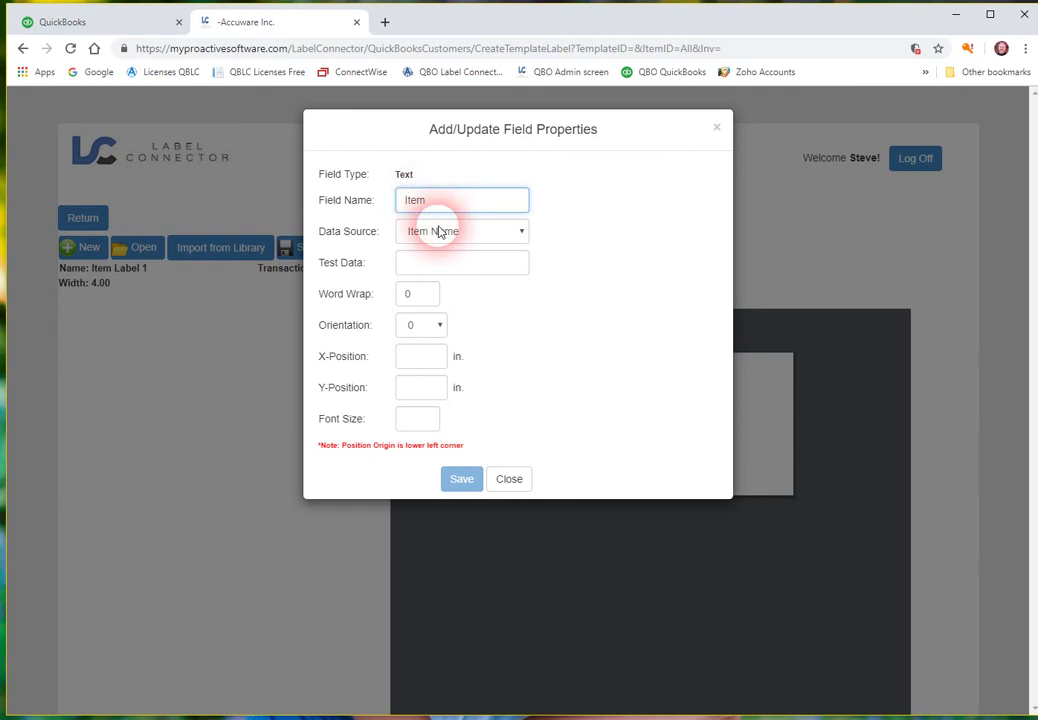
pyautogui.click(441, 266)
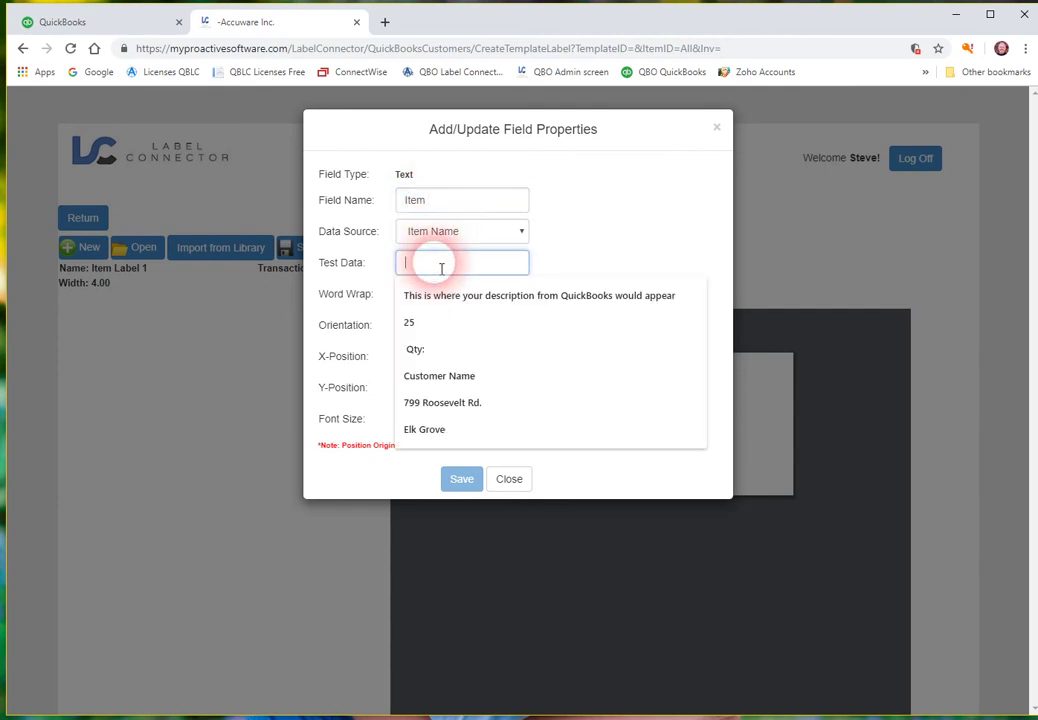
pyautogui.write('33')
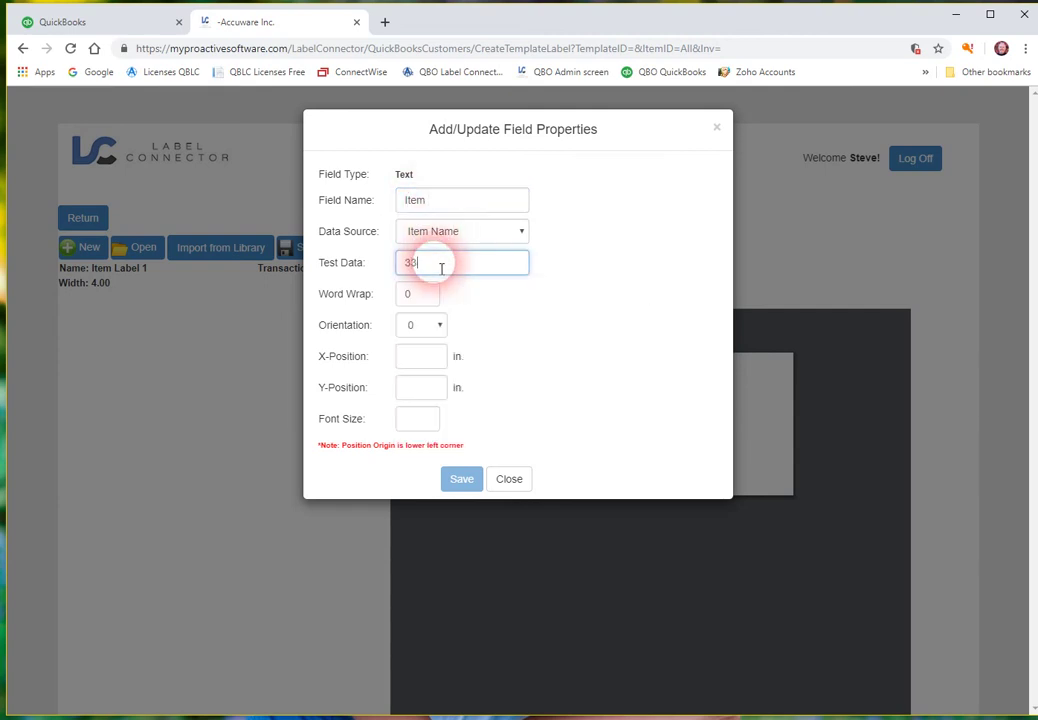
pyautogui.write('333333')
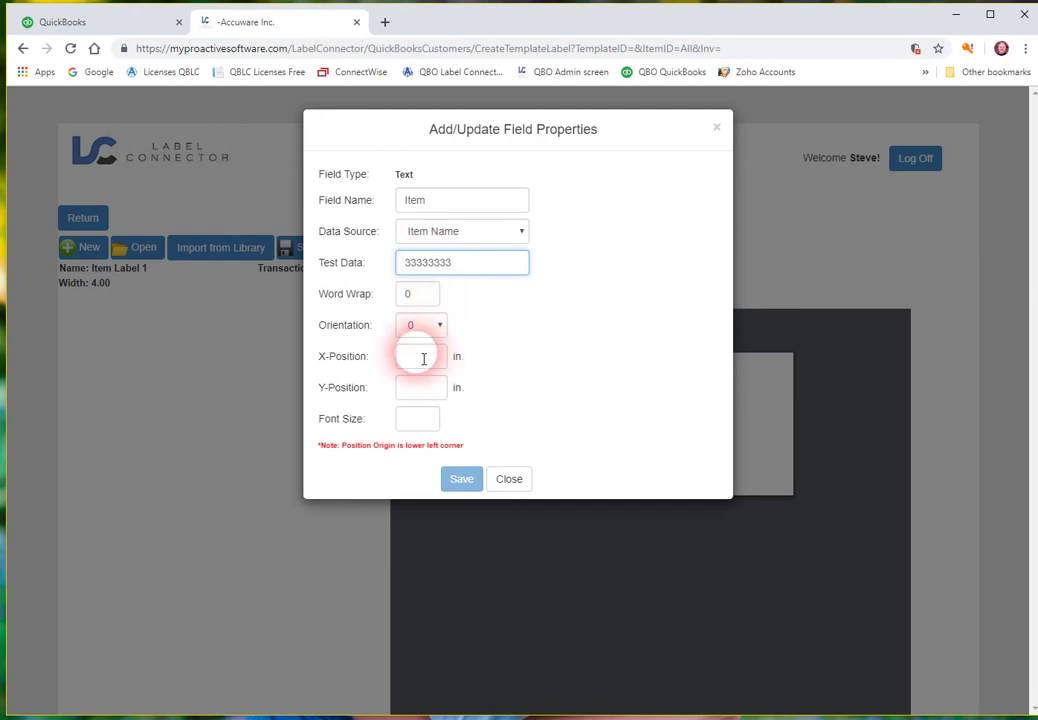
pyautogui.click(419, 360)
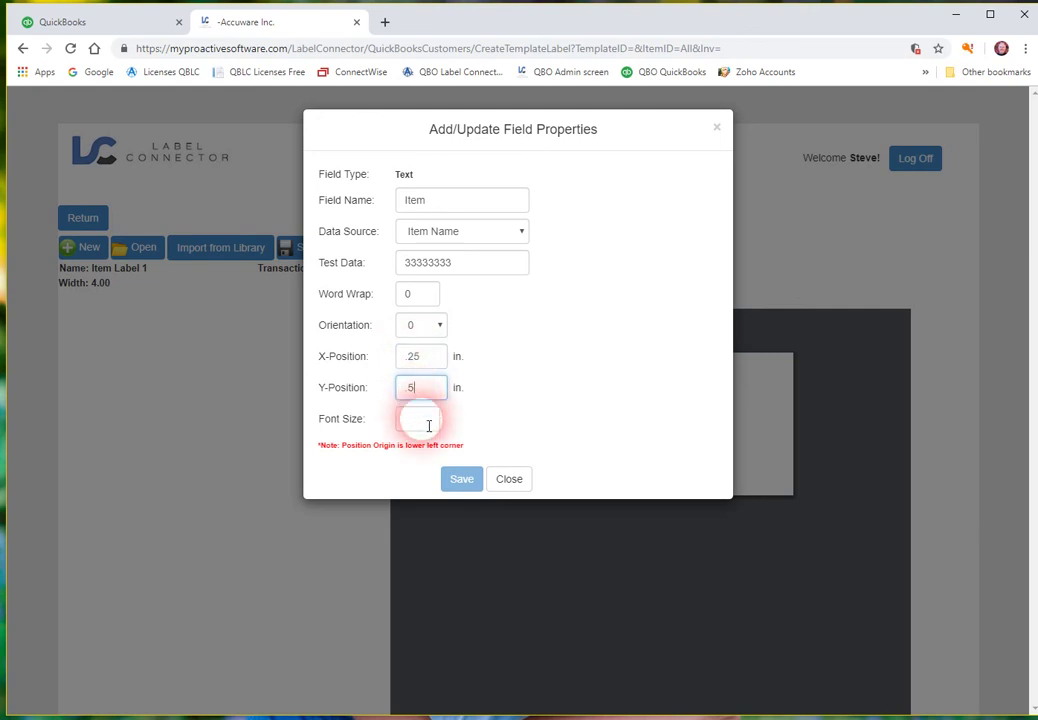
pyautogui.click(427, 424)
pyautogui.write('10')
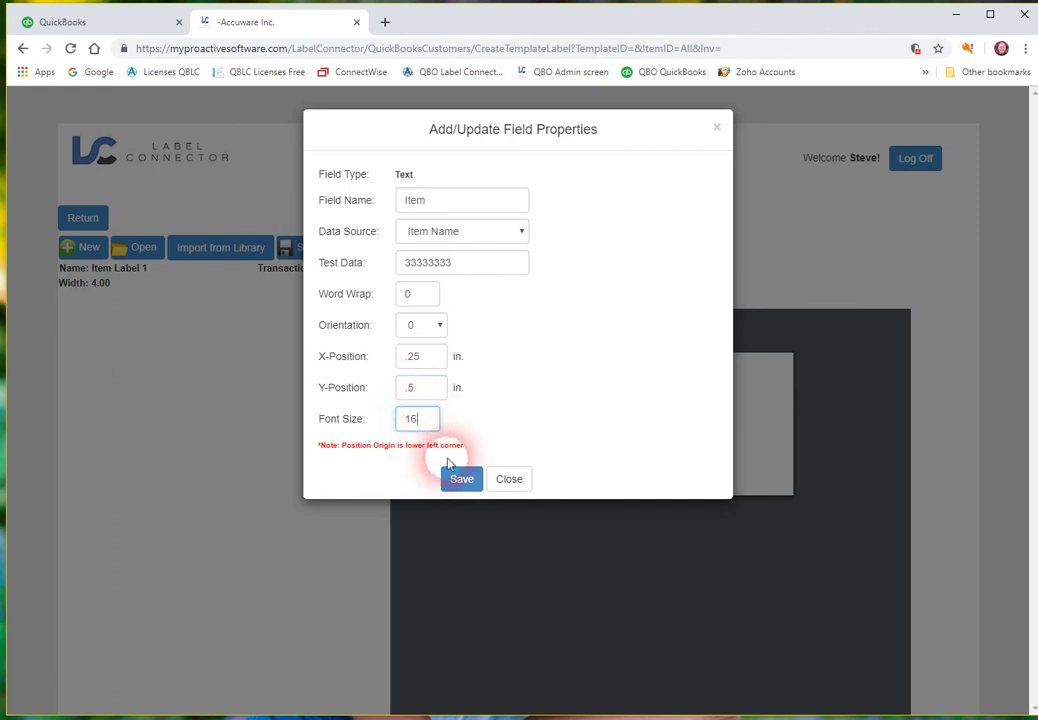
pyautogui.click(461, 479)
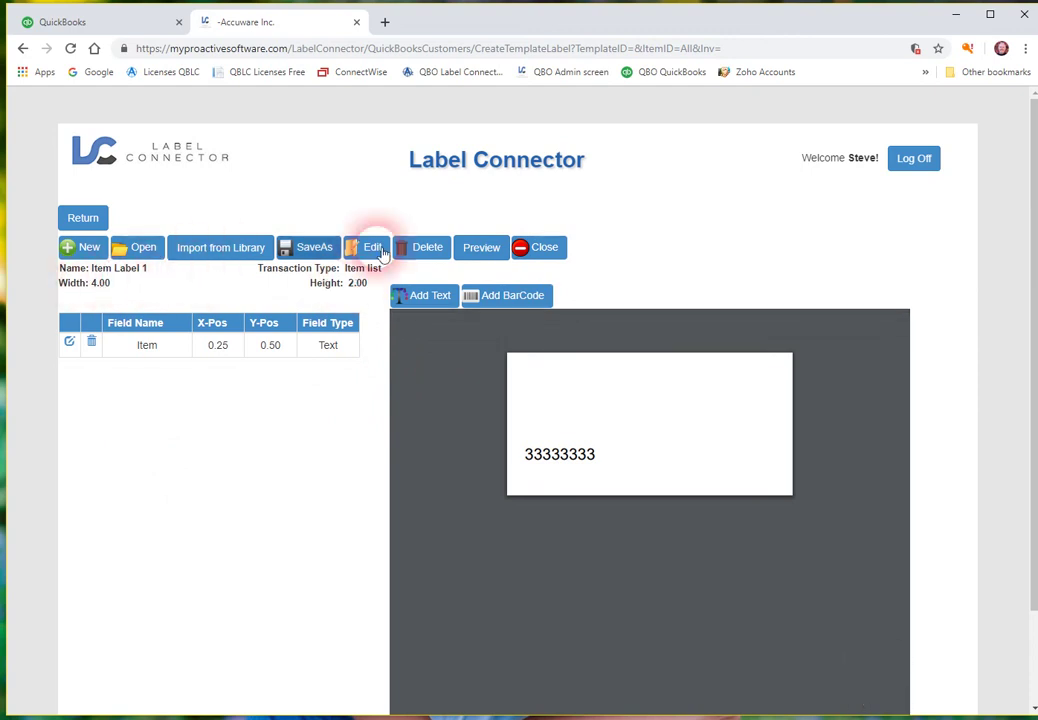
# Close the template, load all items and select item AB-2345.
pyautogui.click(546, 248)
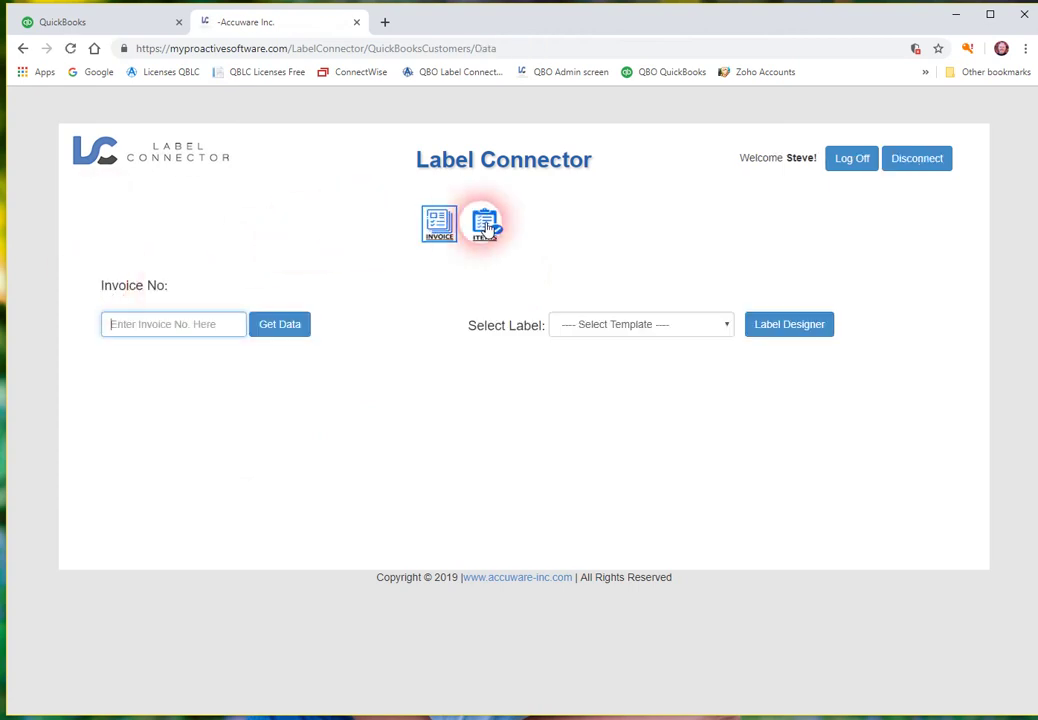
pyautogui.click(486, 226)
pyautogui.click(338, 330)
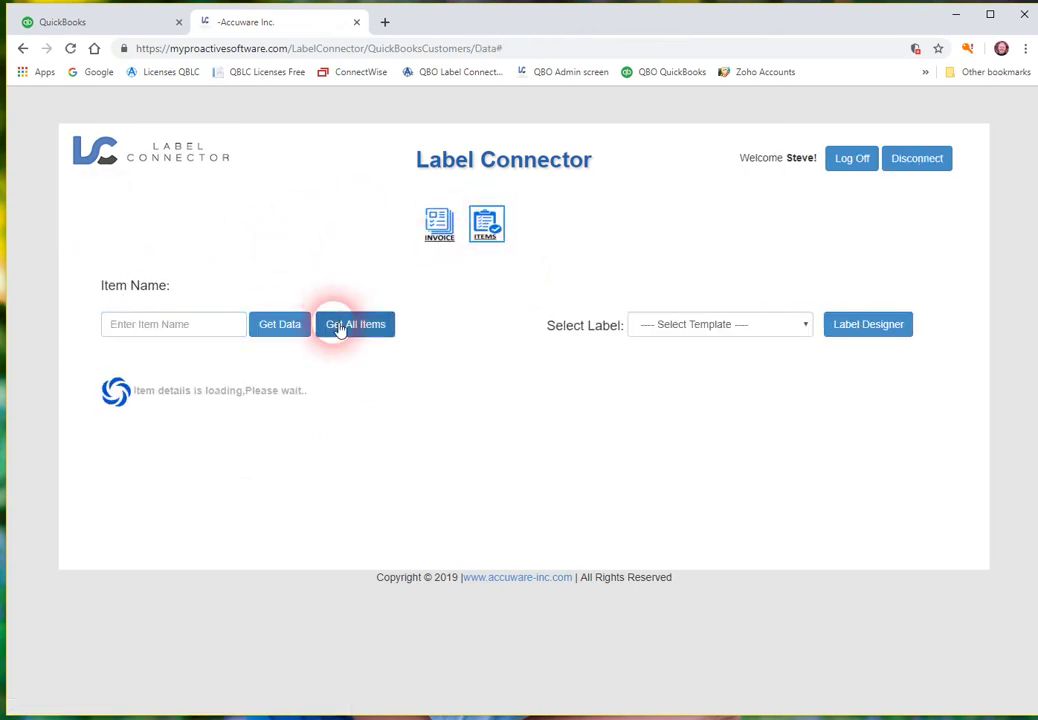
pyautogui.scroll(-3, 126, 514)
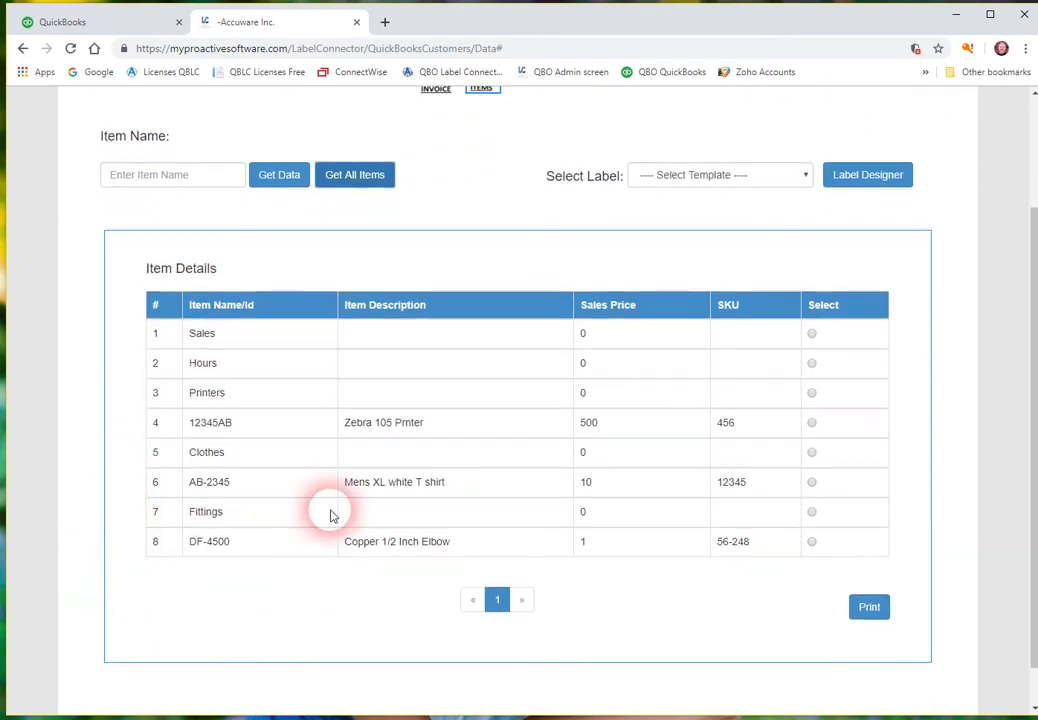
pyautogui.click(811, 483)
# Choose the Item Label 1 template and print the label for AB-2345.
pyautogui.click(869, 607)
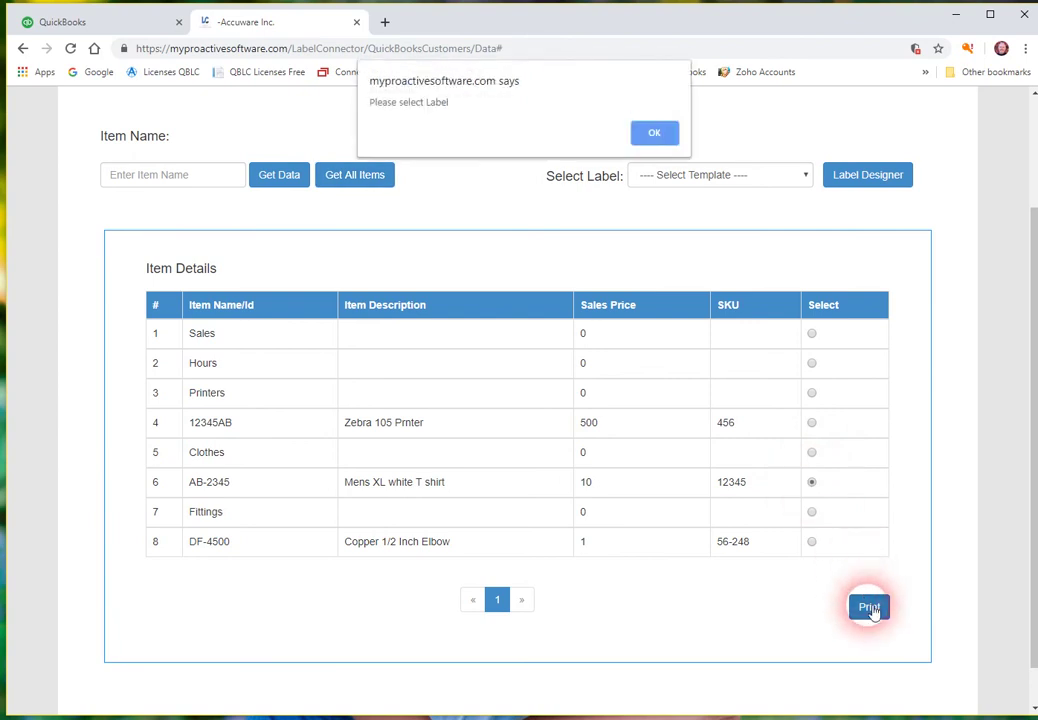
pyautogui.click(654, 132)
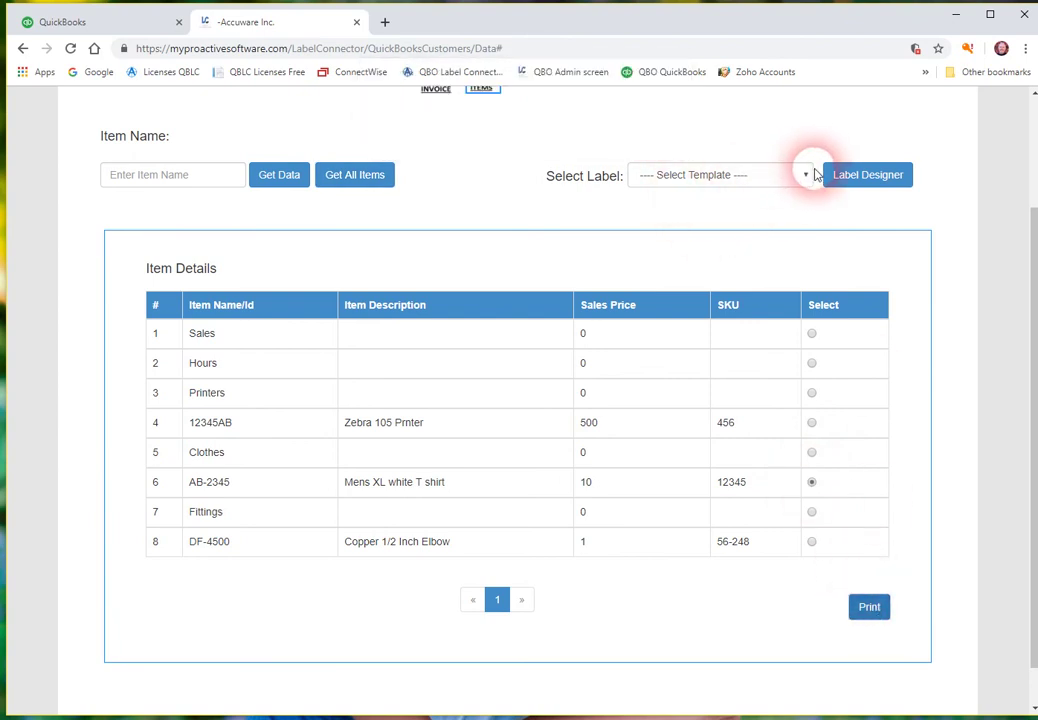
pyautogui.click(806, 177)
pyautogui.click(706, 207)
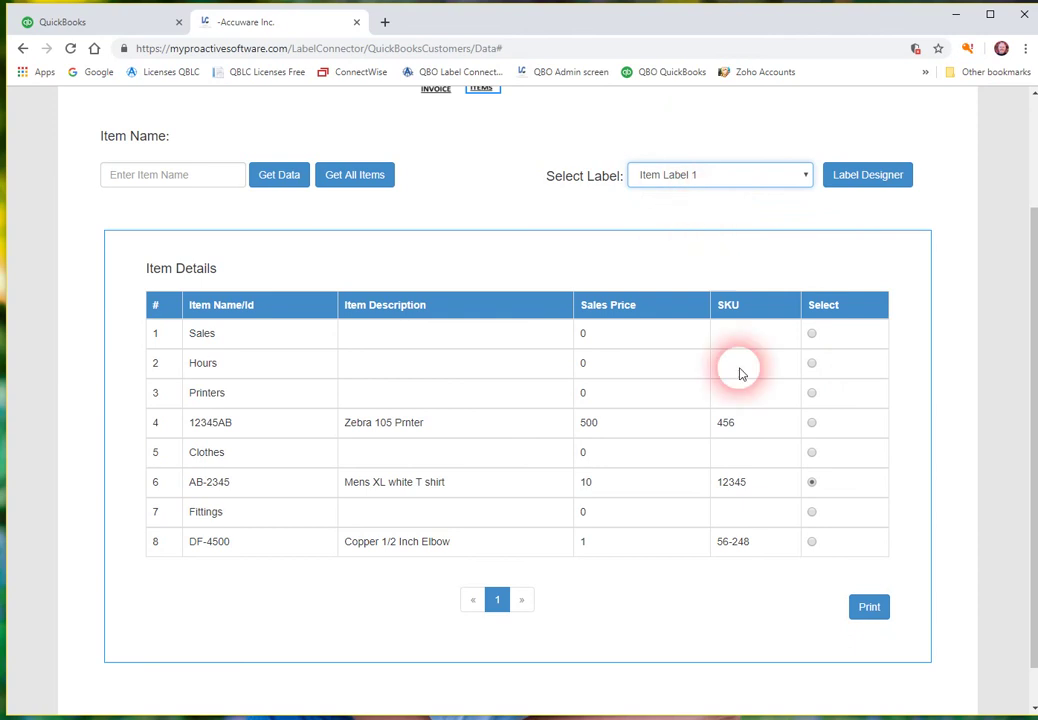
pyautogui.click(862, 614)
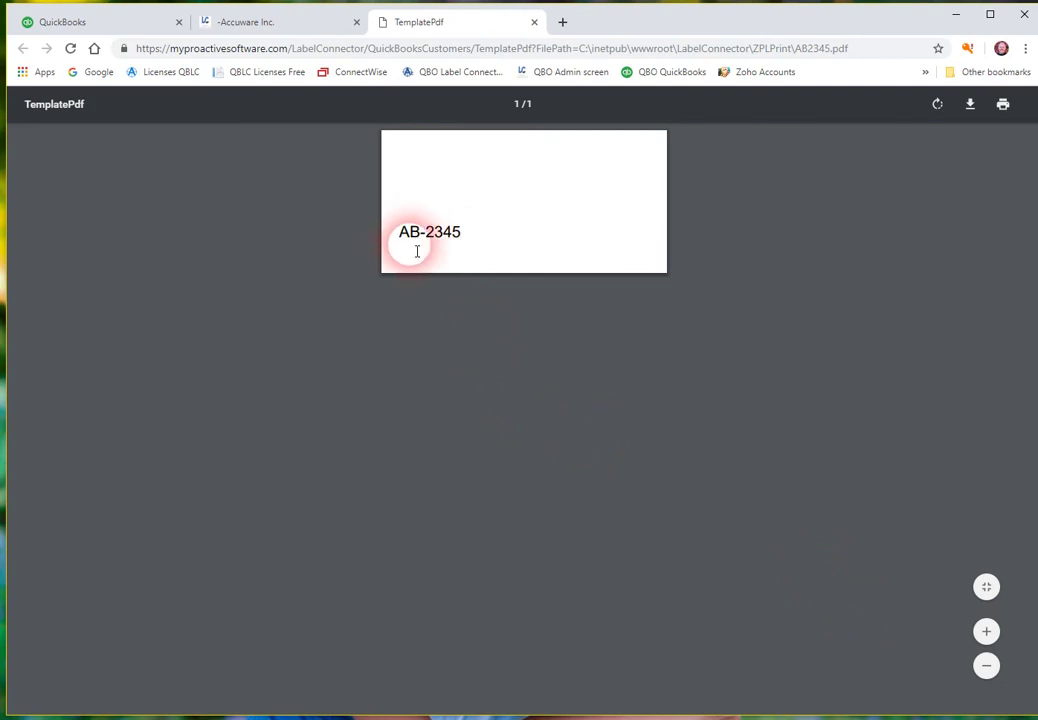
# Check the AB-2345 label in the TemplatePdf tab, then return to the Accuware Inc. tab.
pyautogui.click(241, 30)
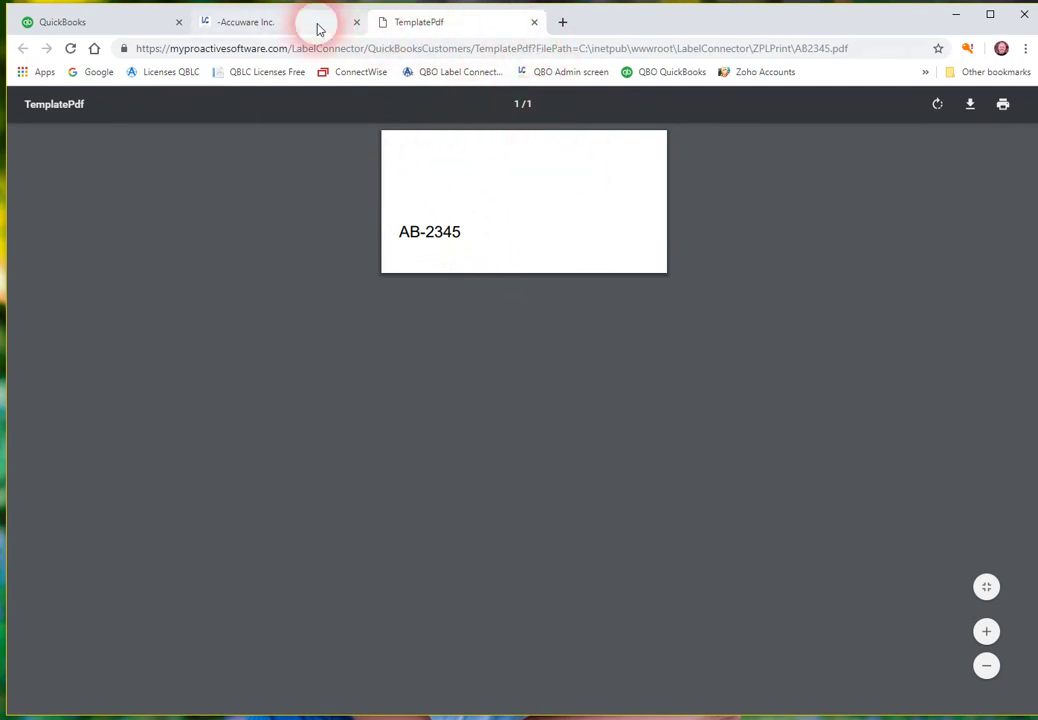
pyautogui.click(306, 29)
# In the designer, browse Data Source options for a new text field, cancel it, and return to items.
pyautogui.click(850, 175)
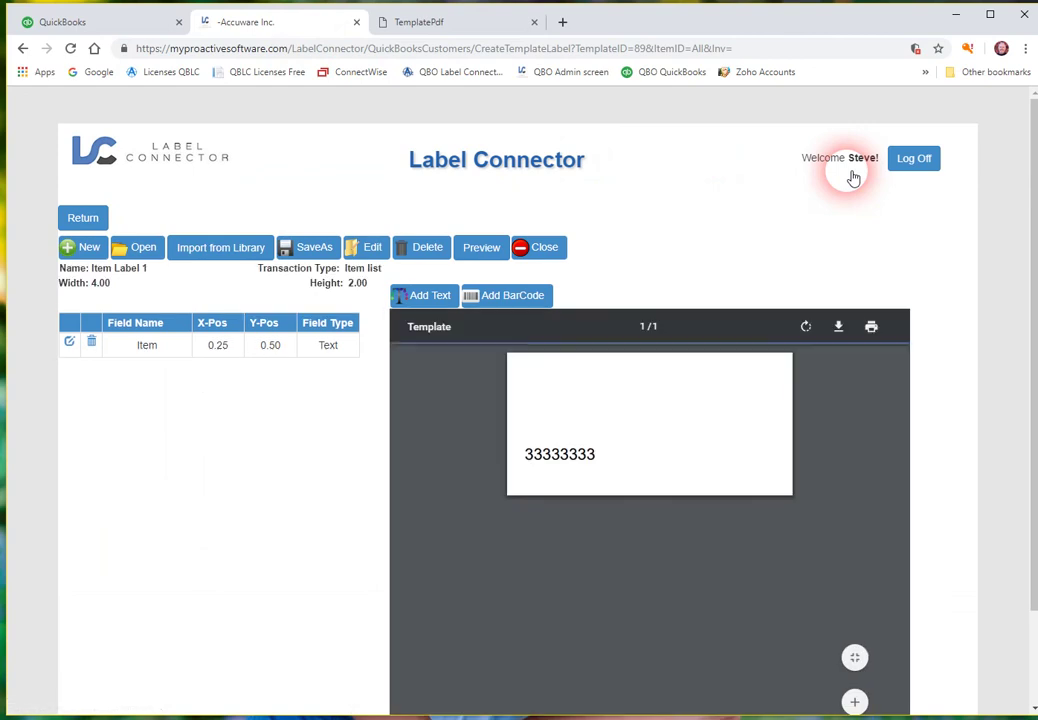
pyautogui.click(418, 296)
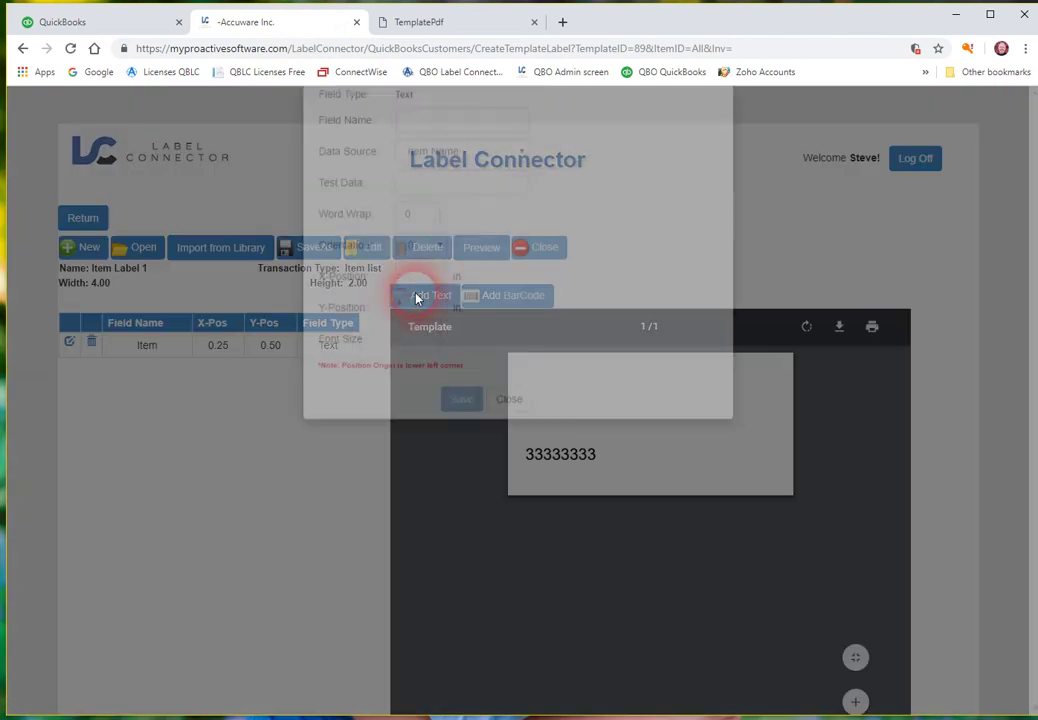
pyautogui.click(512, 234)
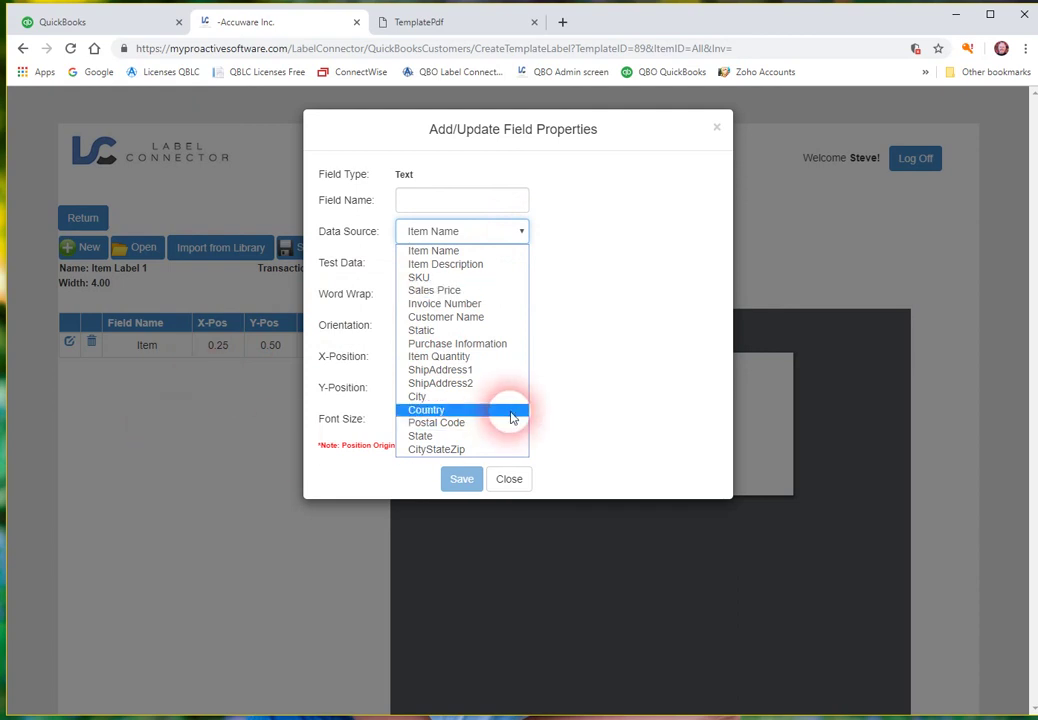
pyautogui.click(722, 131)
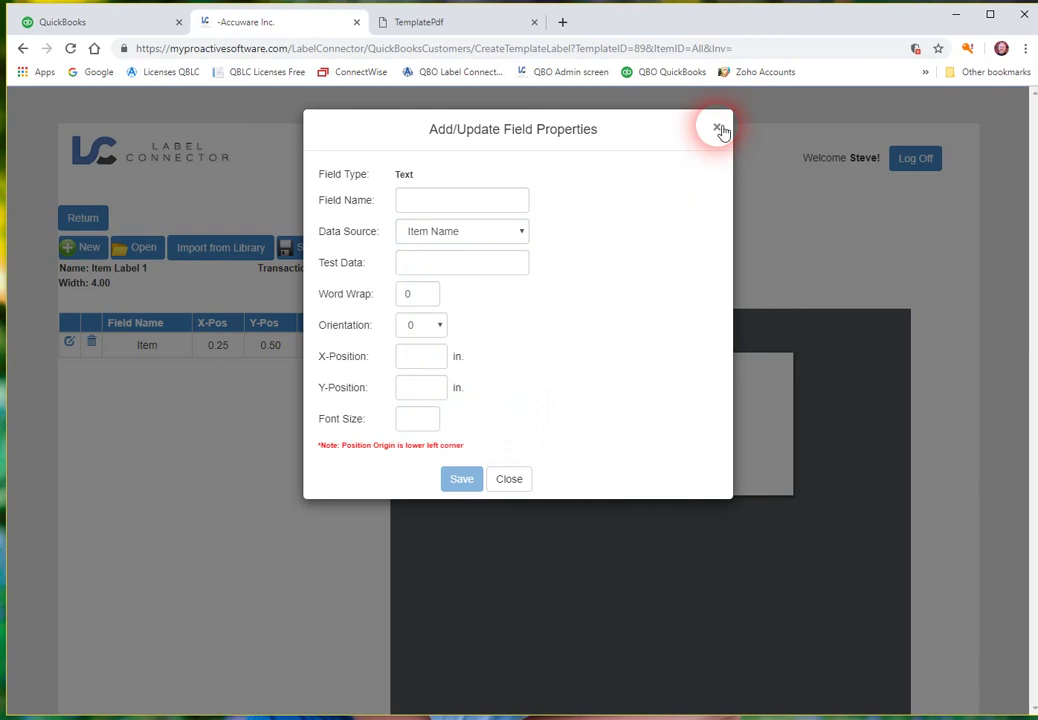
pyautogui.click(722, 131)
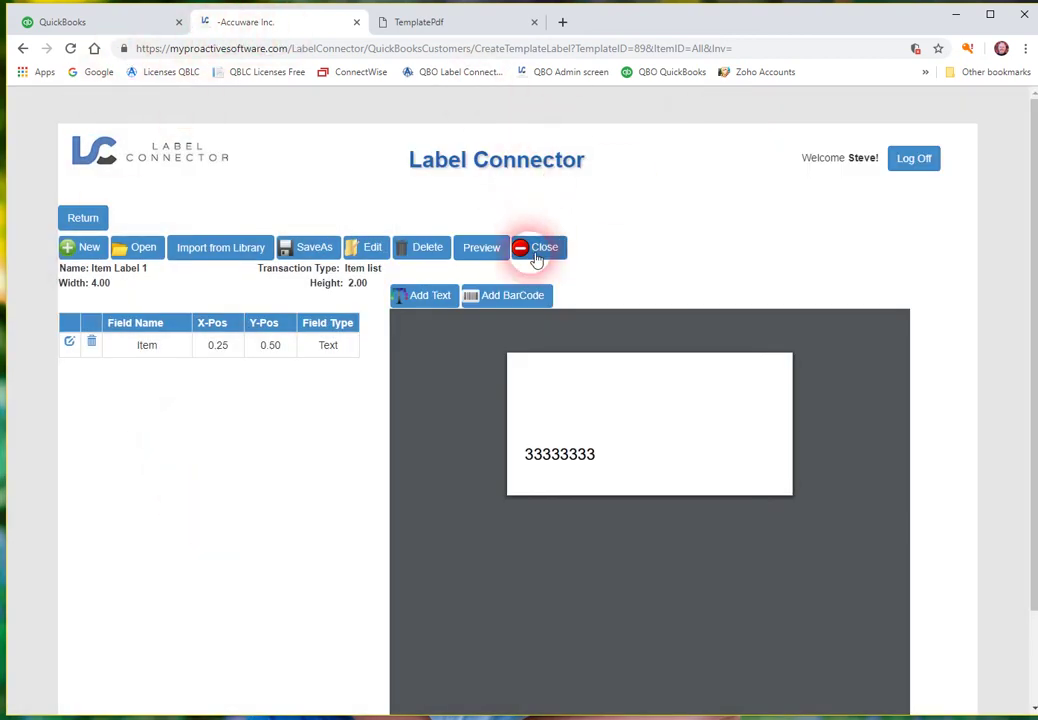
pyautogui.click(112, 219)
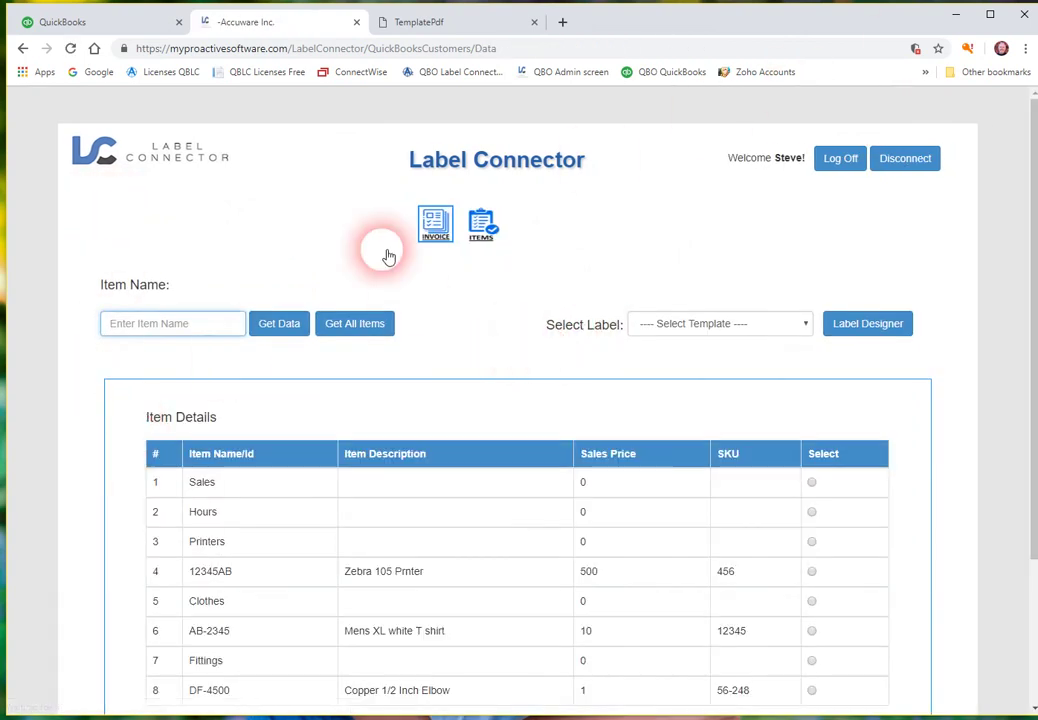
# Reopen the label designer start page and choose Import from Library.
pyautogui.click(868, 330)
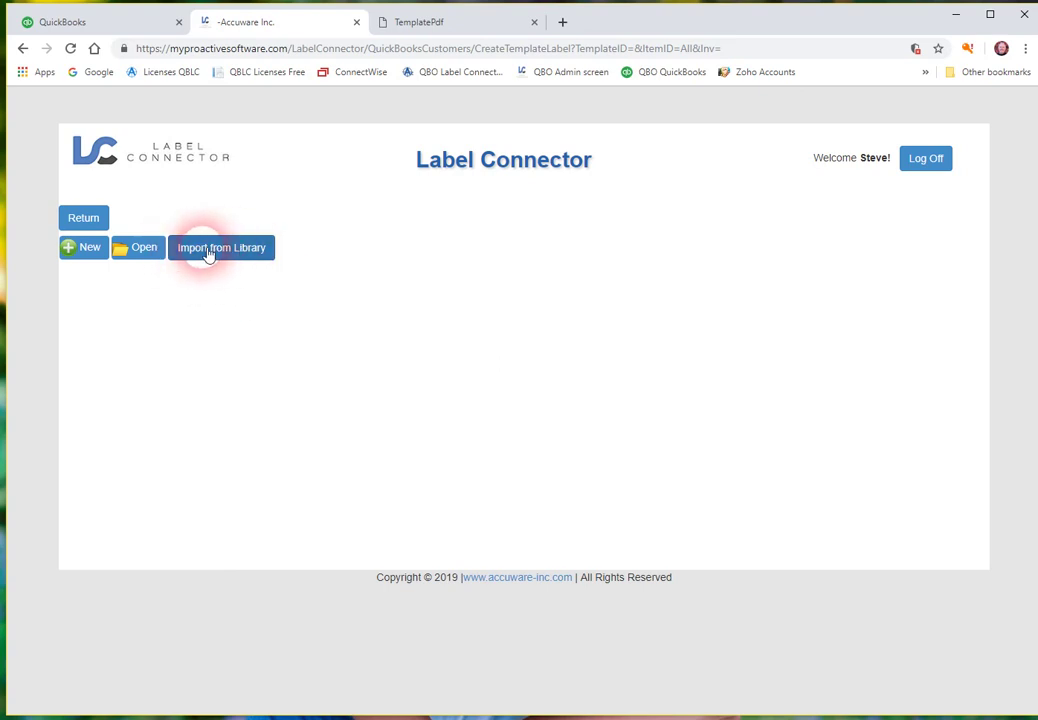
pyautogui.click(208, 252)
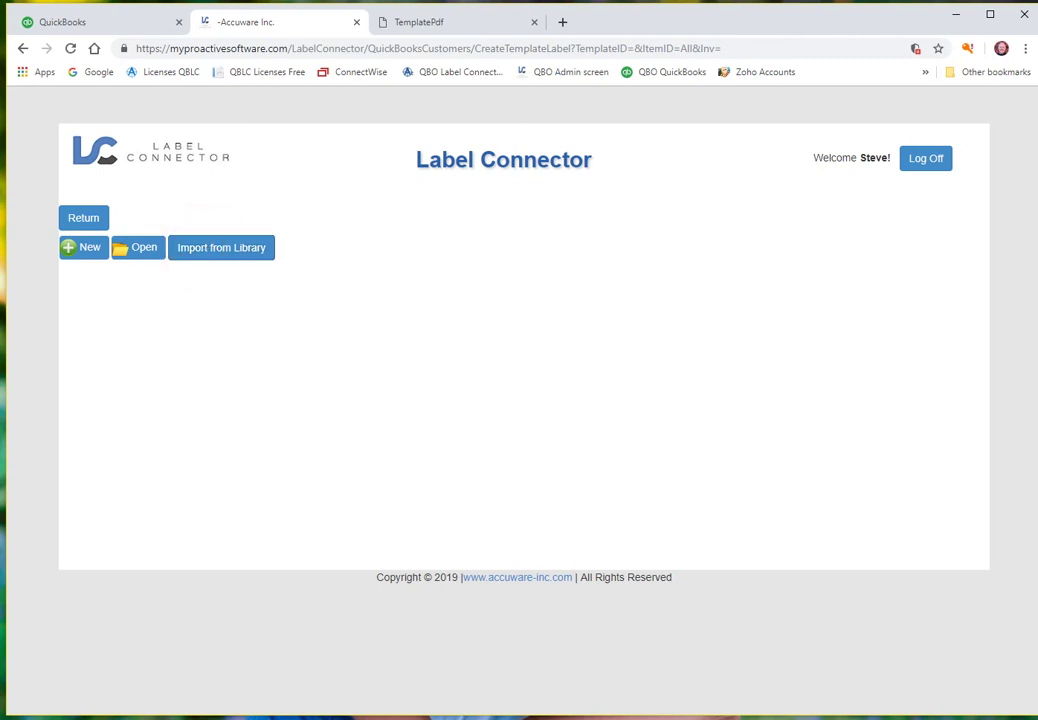